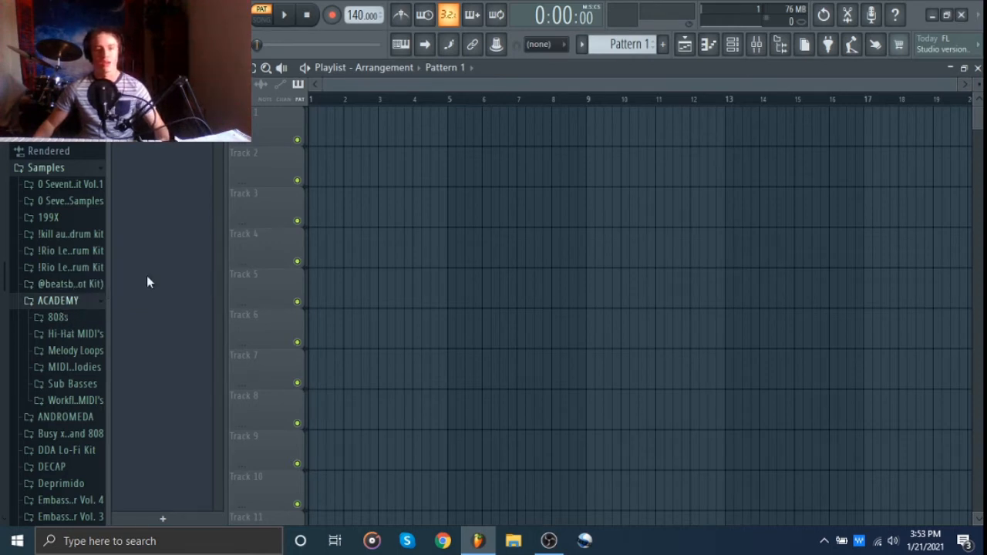
Step: Audition the bass samples in the ACADEMY 808s folder one by one, from EXPECTATIONS to ZOINKS SCOOB, and collapse the folder
{"action": "scroll", "coordinate": [32, 277], "scroll_direction": "down", "scroll_amount": 2}
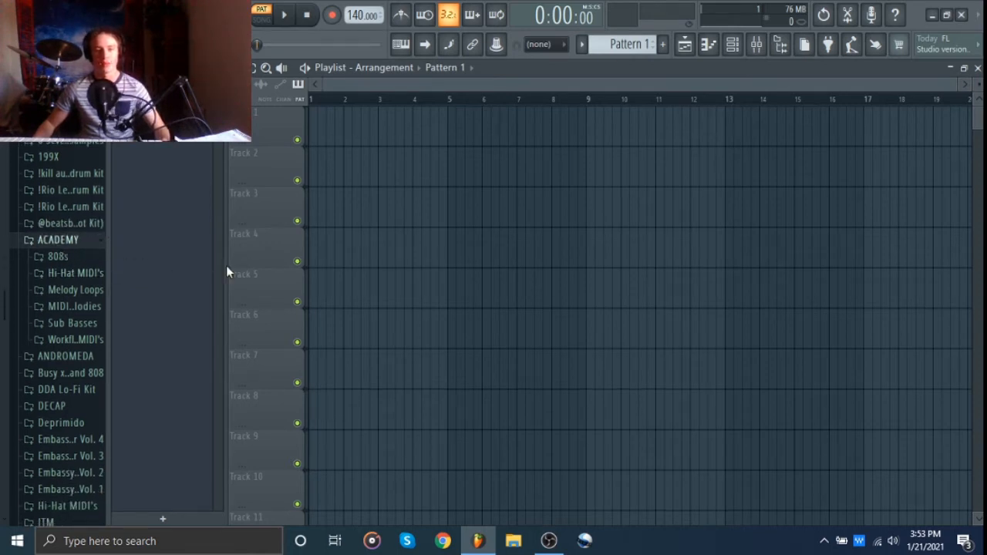
{"action": "left_click", "coordinate": [72, 261]}
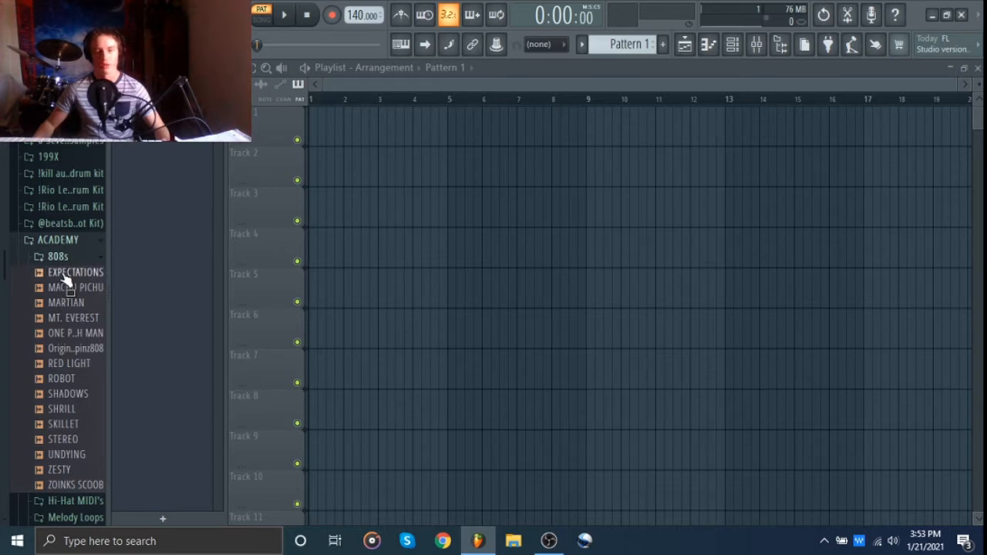
{"action": "left_click", "coordinate": [65, 275]}
{"action": "left_click", "coordinate": [65, 290]}
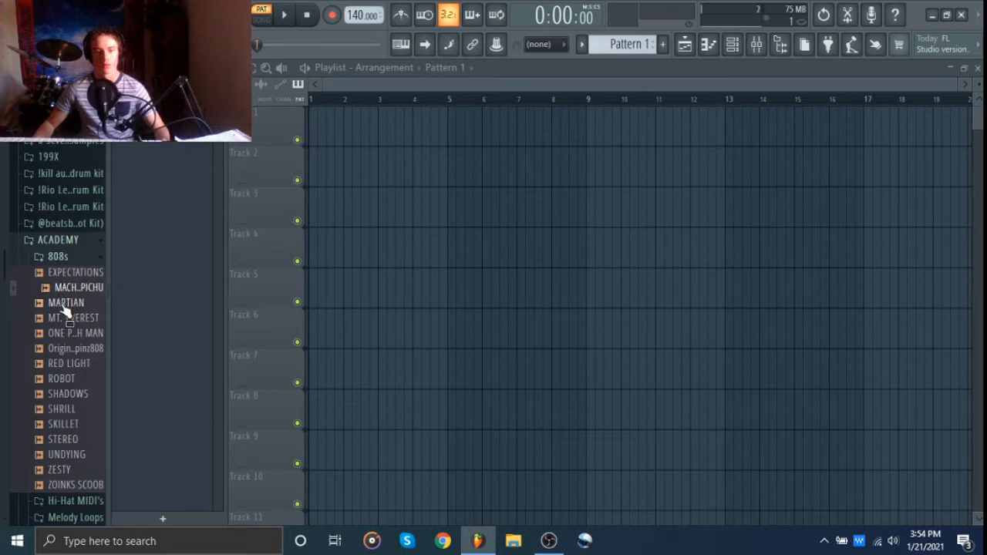
{"action": "left_click", "coordinate": [65, 307]}
{"action": "left_click", "coordinate": [65, 319]}
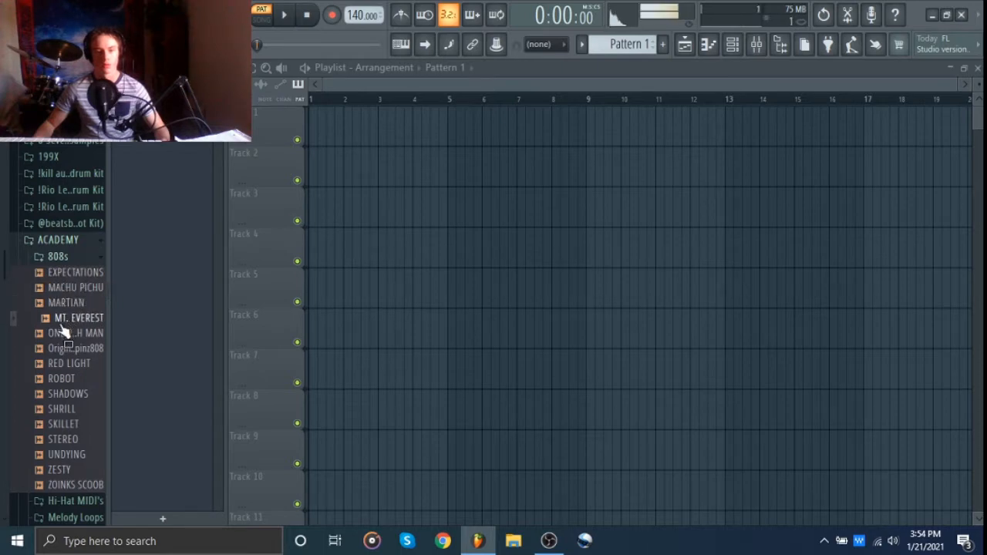
{"action": "left_click", "coordinate": [61, 333]}
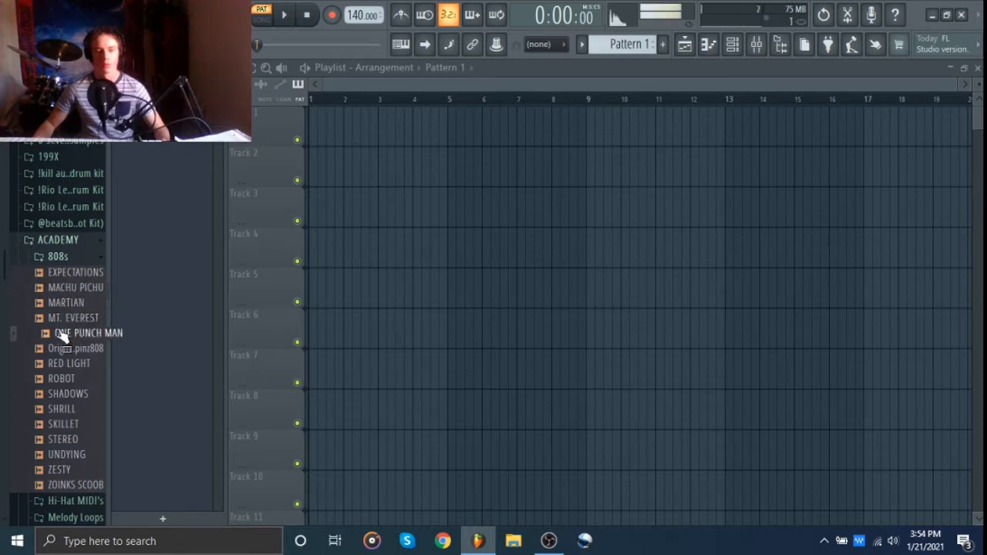
{"action": "left_click", "coordinate": [59, 351]}
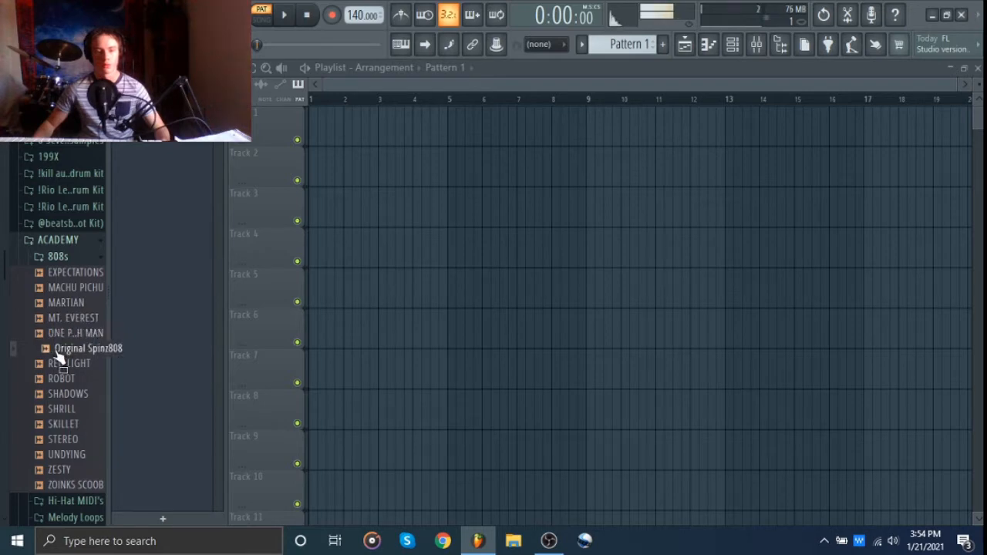
{"action": "left_click", "coordinate": [52, 368]}
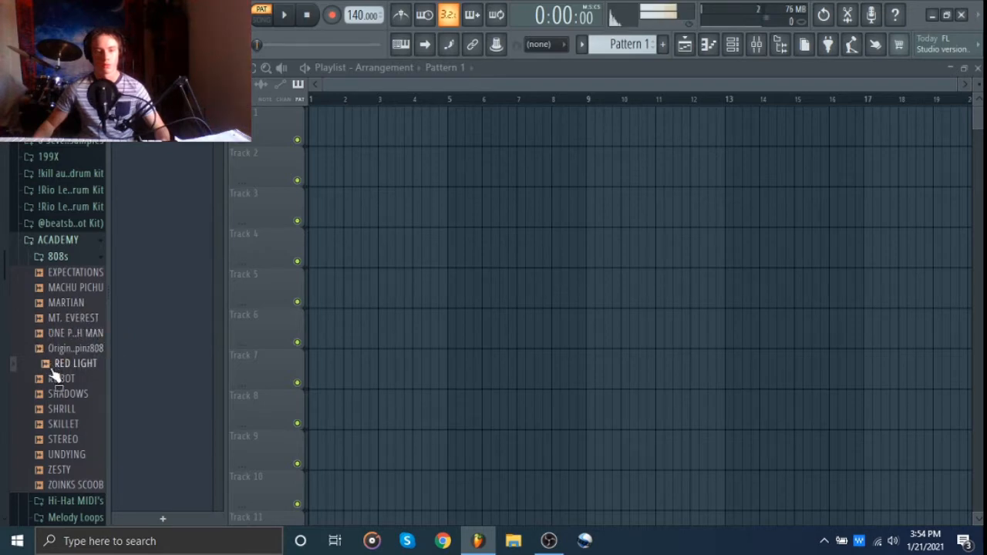
{"action": "left_click", "coordinate": [53, 380]}
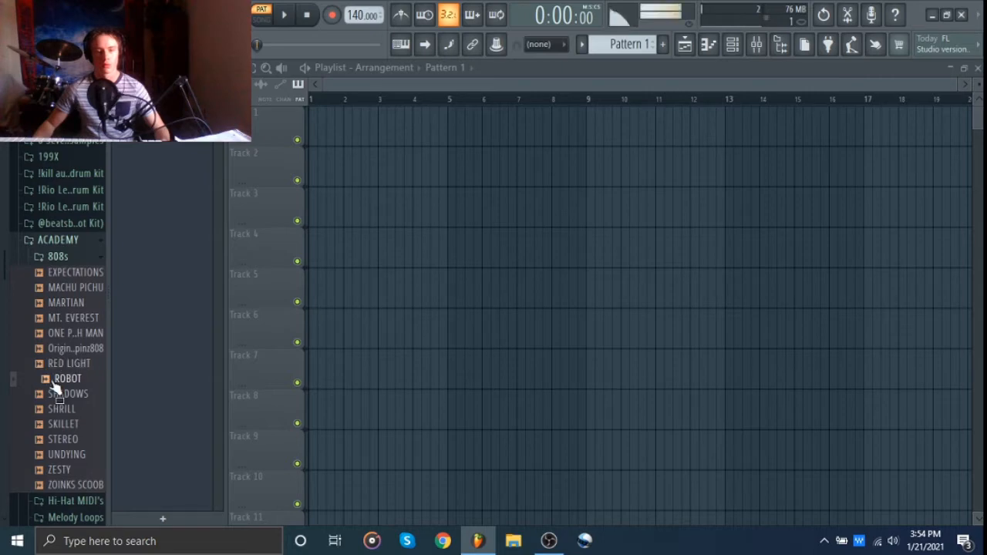
{"action": "left_click", "coordinate": [53, 394]}
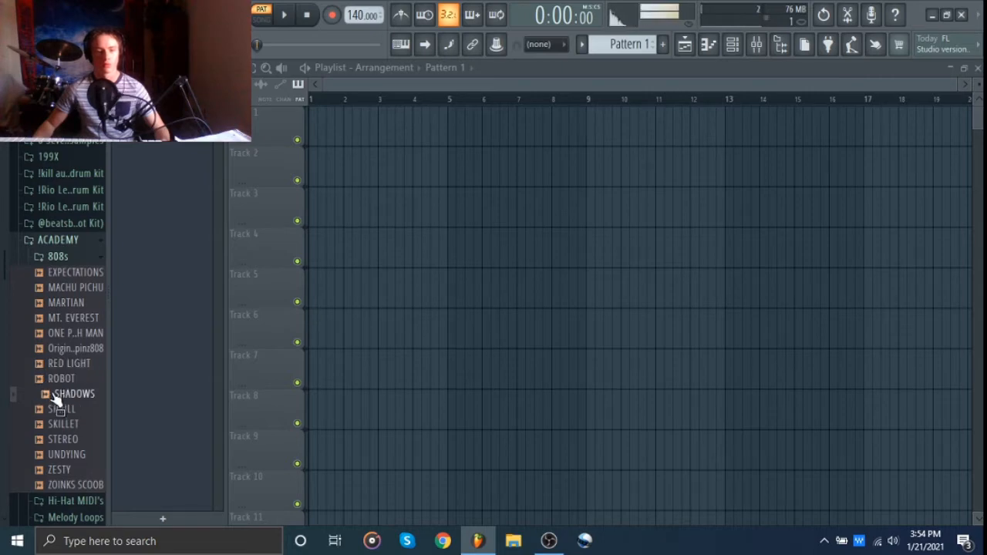
{"action": "left_click", "coordinate": [54, 411]}
{"action": "left_click", "coordinate": [56, 425]}
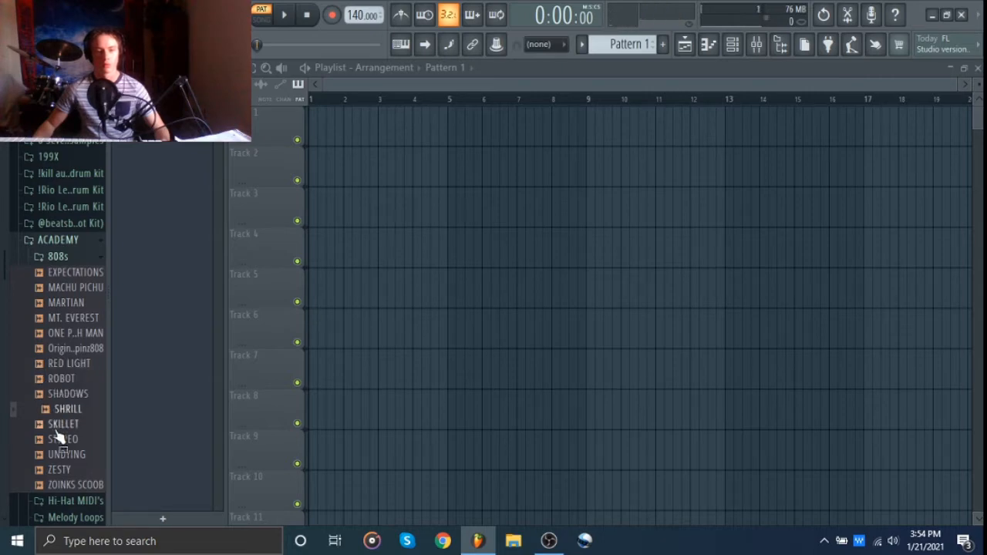
{"action": "left_click", "coordinate": [56, 439]}
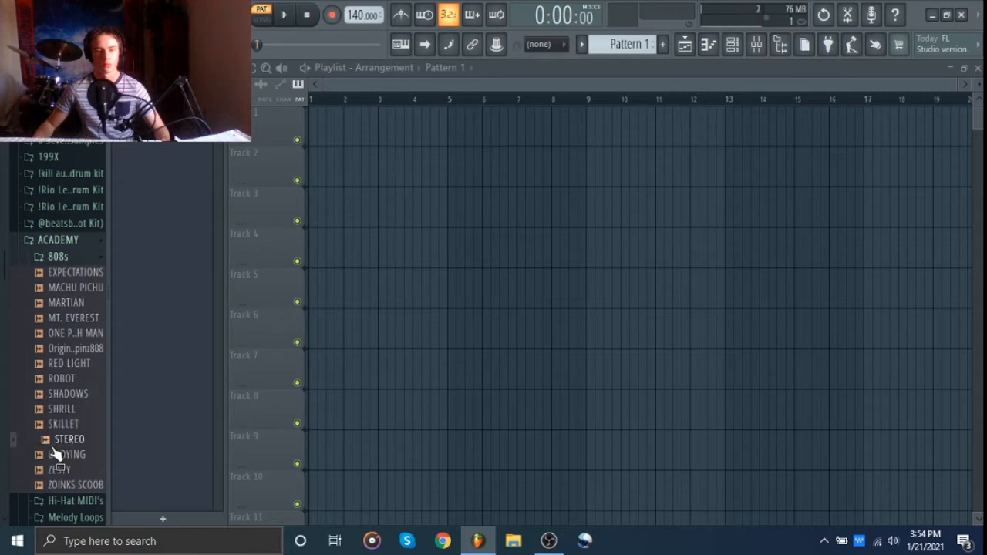
{"action": "left_click", "coordinate": [52, 455]}
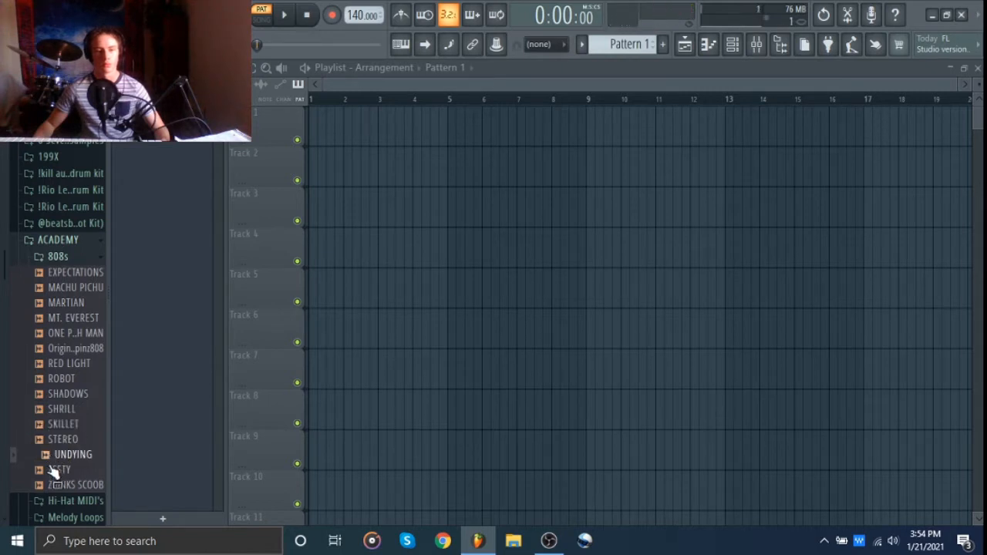
{"action": "left_click", "coordinate": [53, 471]}
{"action": "left_click", "coordinate": [51, 484]}
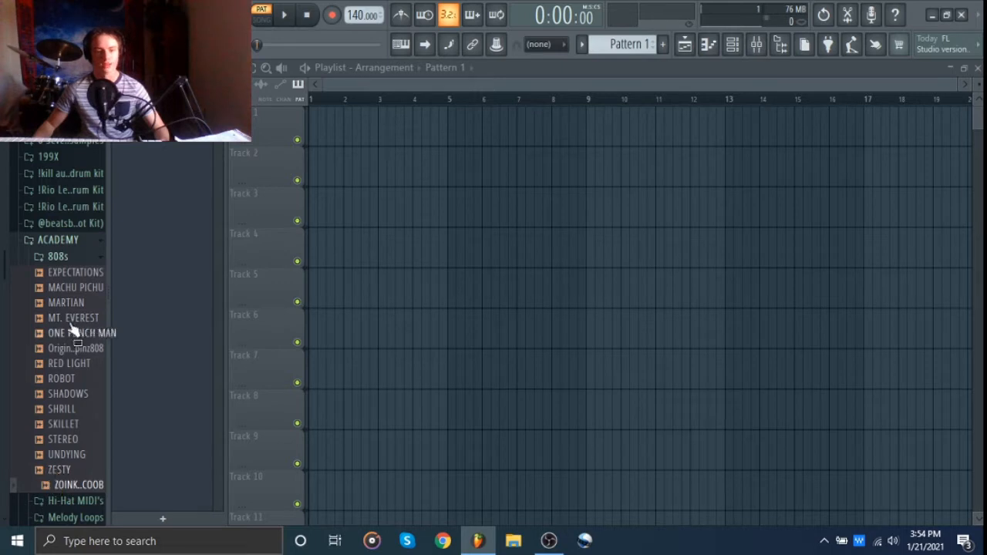
{"action": "left_click", "coordinate": [58, 257]}
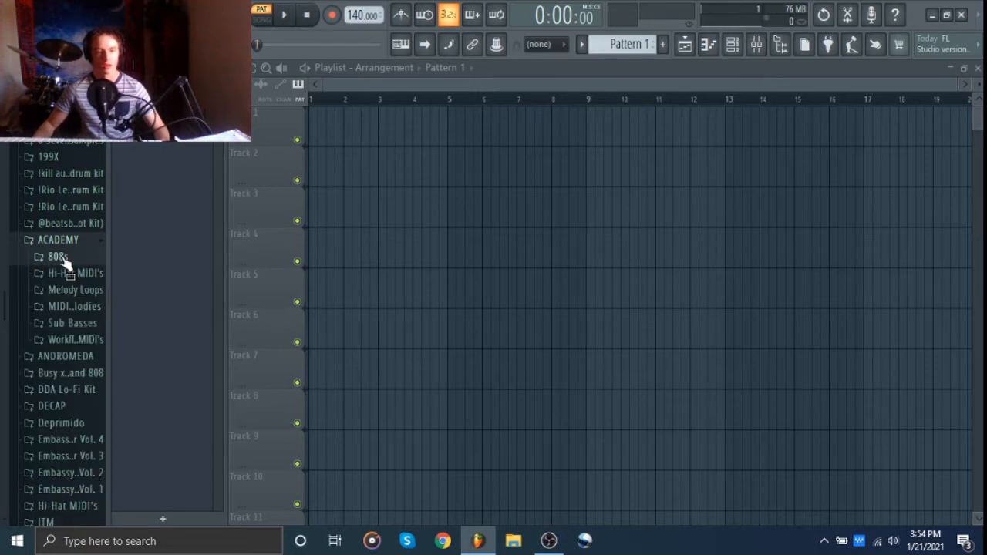
Step: Audition the samples in the ACADEMY Sub Basses folder in order, from BATTER UP to TOP BUNK, stopping lingering playback, and collapse the folder
{"action": "left_click", "coordinate": [65, 323]}
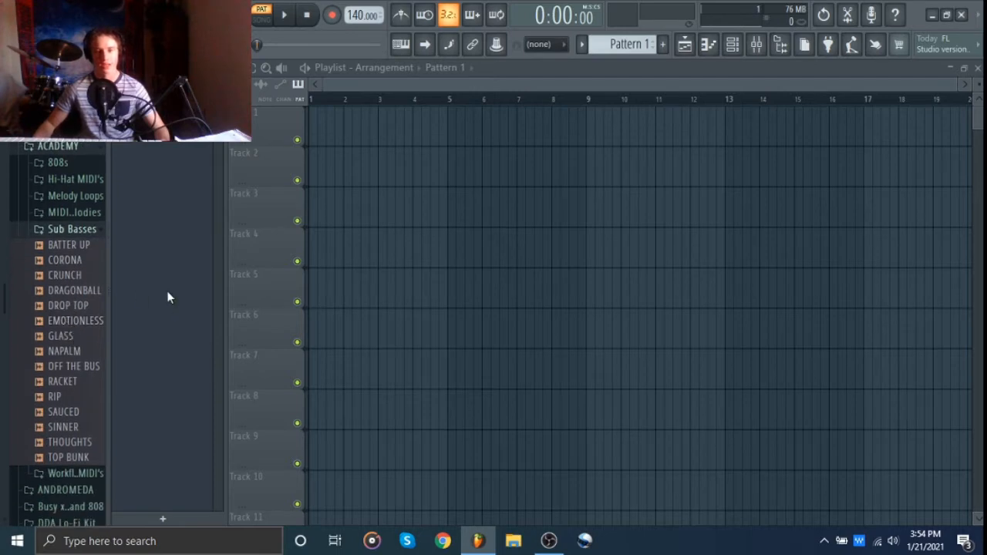
{"action": "left_click_drag", "start_coordinate": [46, 245], "coordinate": [46, 245]}
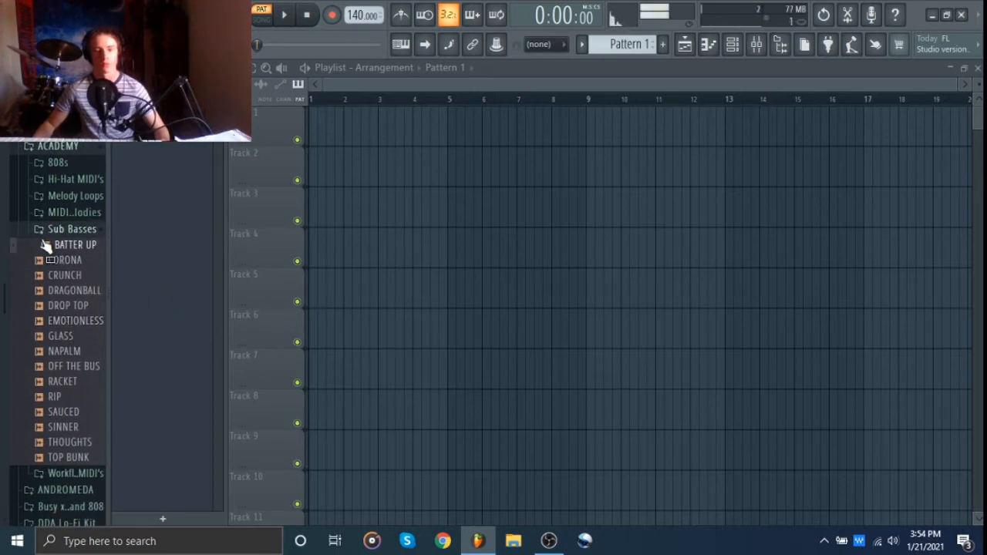
{"action": "left_click_drag", "start_coordinate": [47, 245], "coordinate": [45, 250]}
{"action": "left_click", "coordinate": [308, 19]}
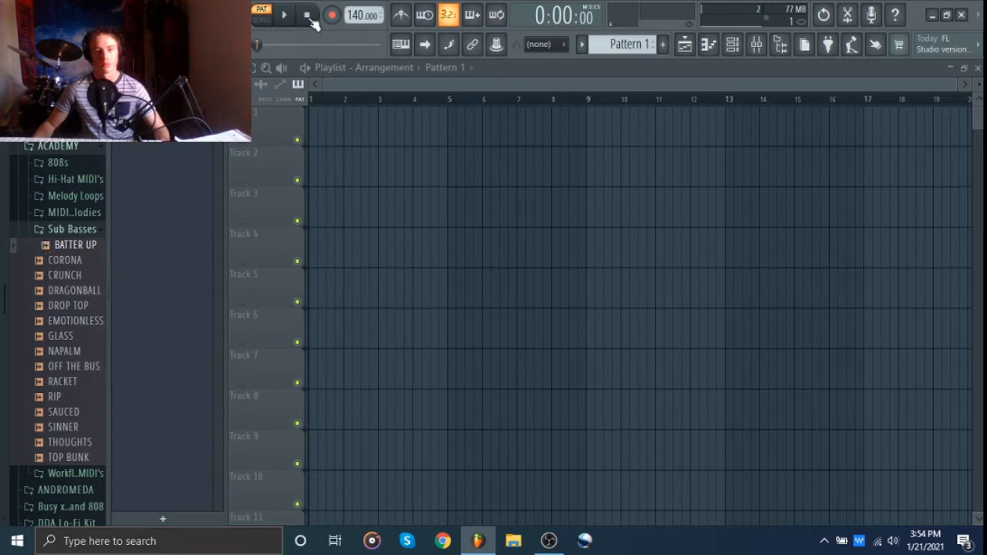
{"action": "left_click", "coordinate": [73, 260]}
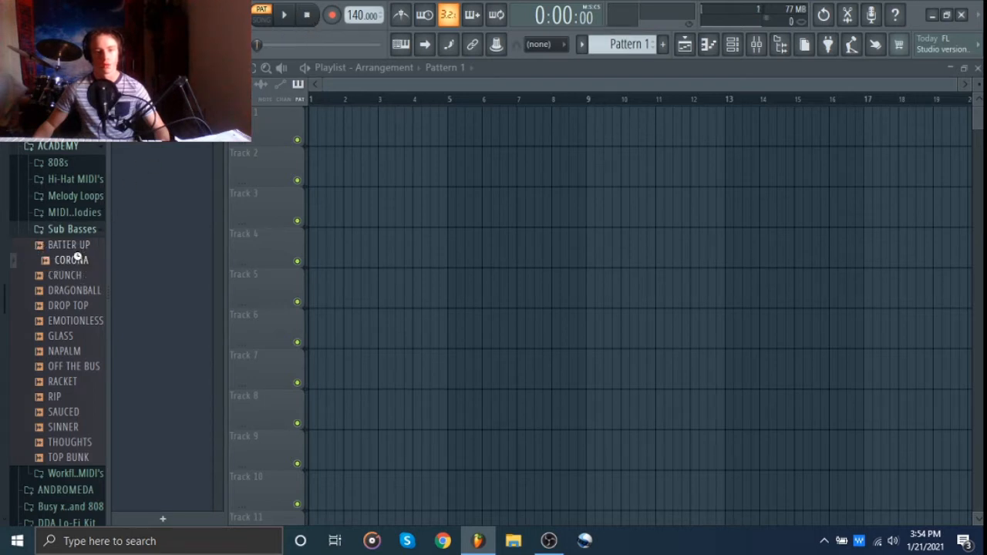
{"action": "left_click", "coordinate": [307, 17]}
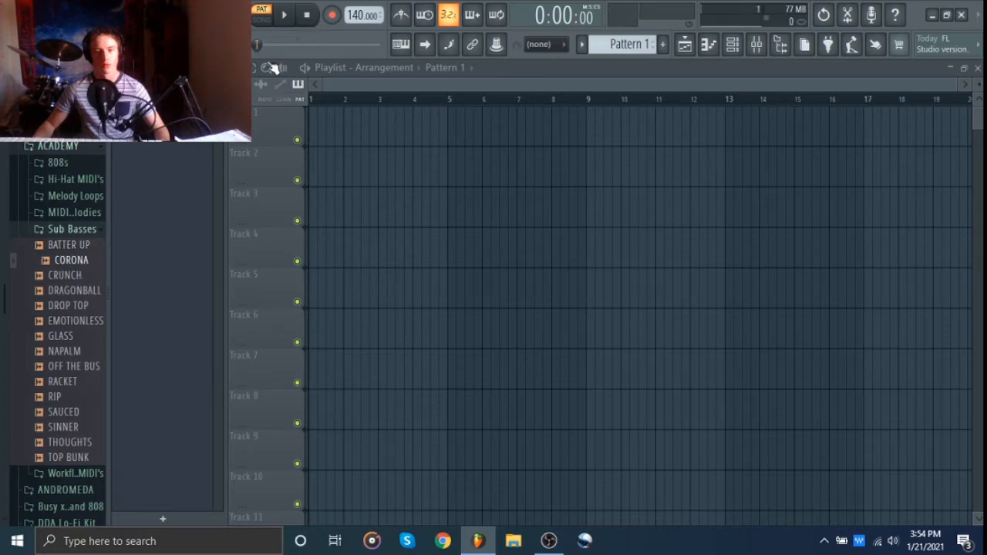
{"action": "left_click", "coordinate": [80, 276]}
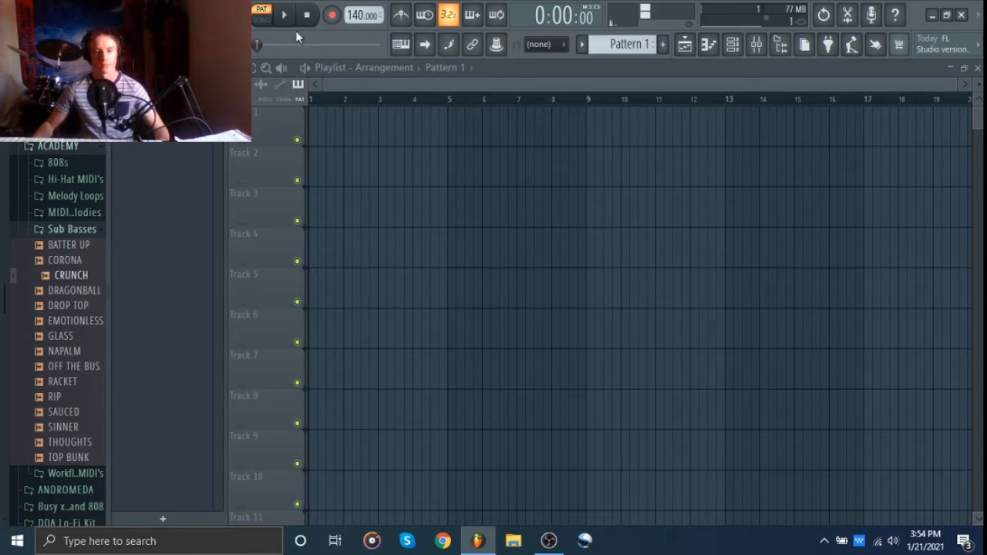
{"action": "key", "text": "Down"}
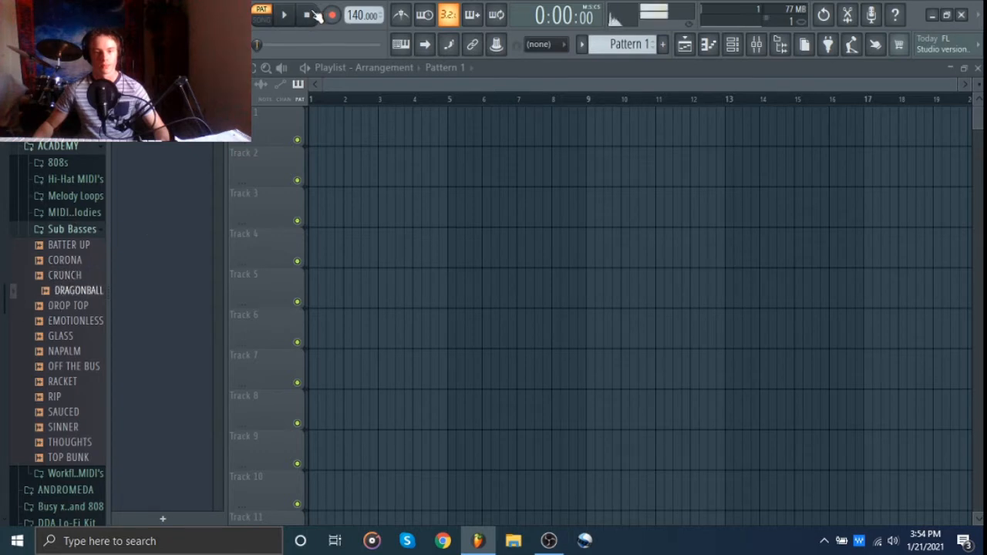
{"action": "left_click", "coordinate": [312, 13]}
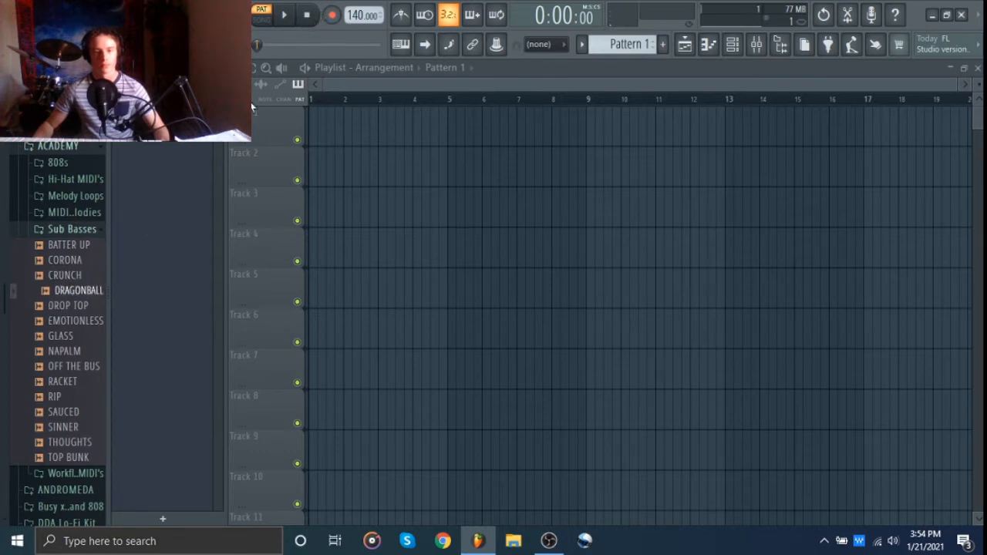
{"action": "left_click", "coordinate": [69, 309]}
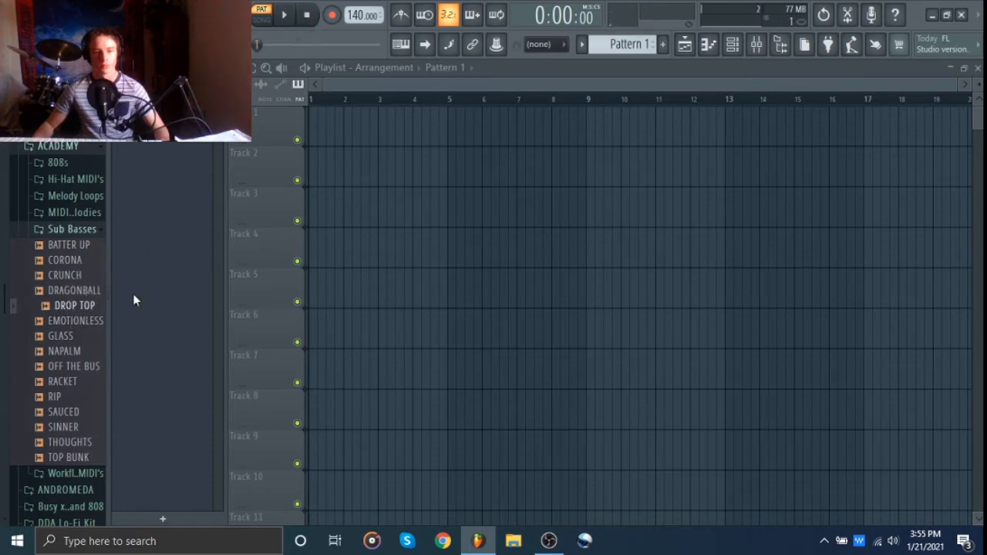
{"action": "left_click", "coordinate": [65, 323]}
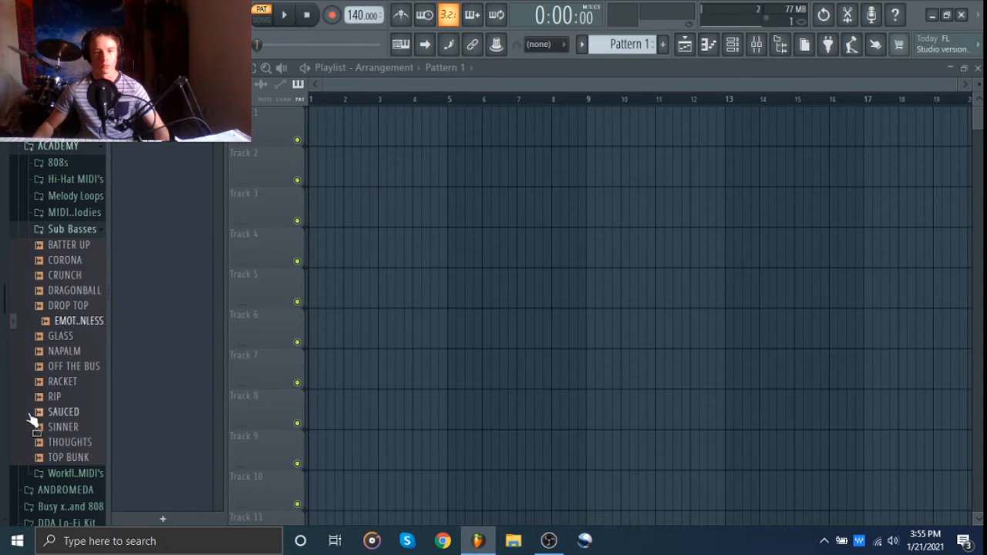
{"action": "left_click", "coordinate": [64, 337]}
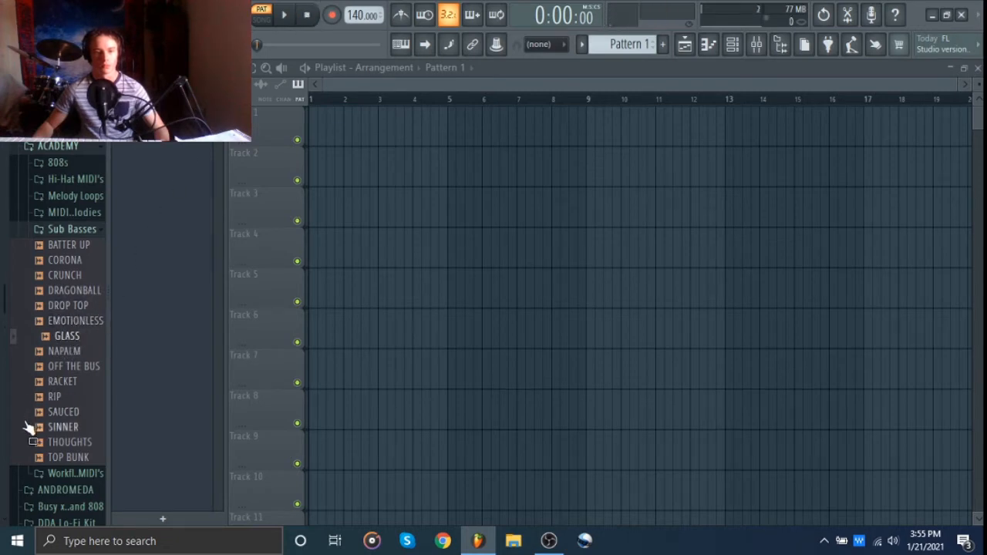
{"action": "left_click", "coordinate": [69, 351]}
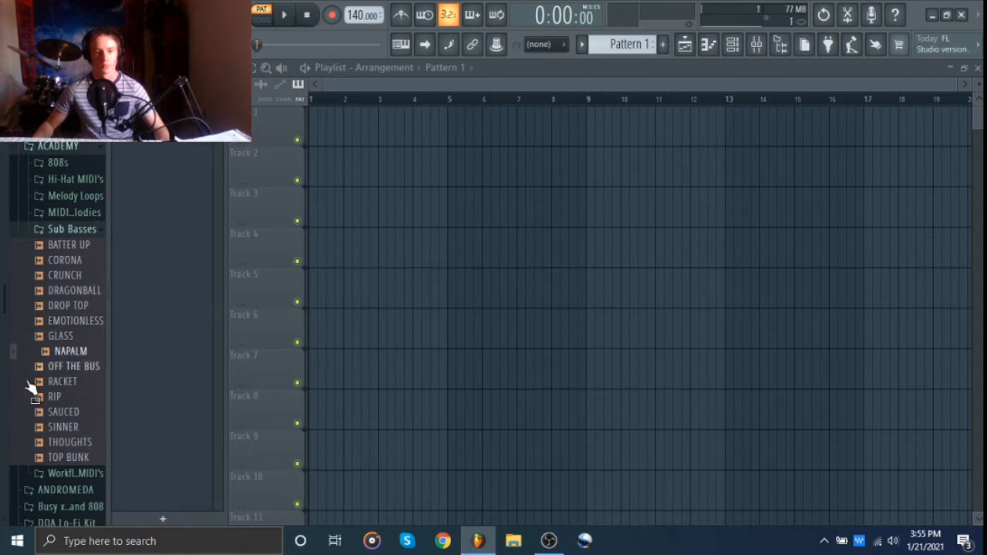
{"action": "left_click", "coordinate": [46, 368]}
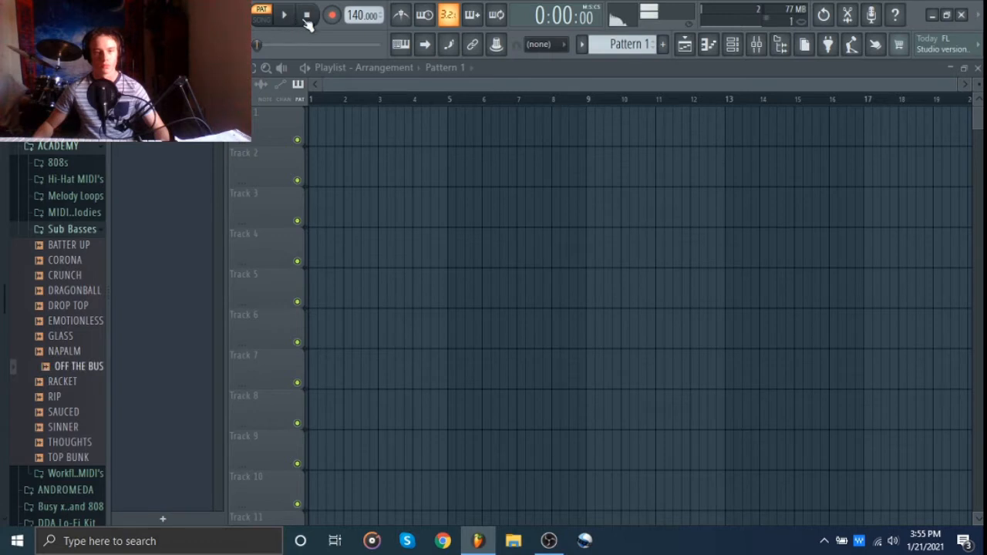
{"action": "left_click", "coordinate": [77, 382]}
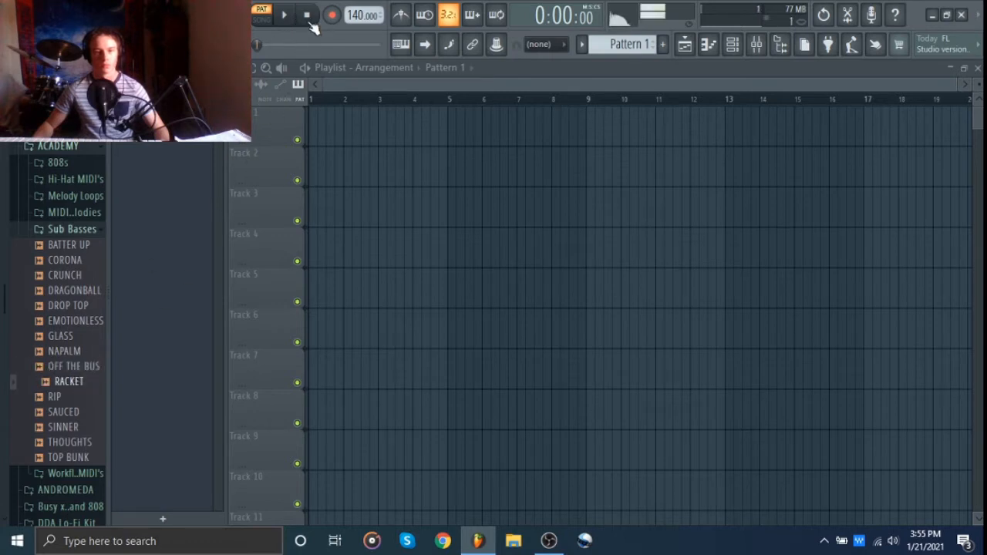
{"action": "left_click", "coordinate": [68, 397]}
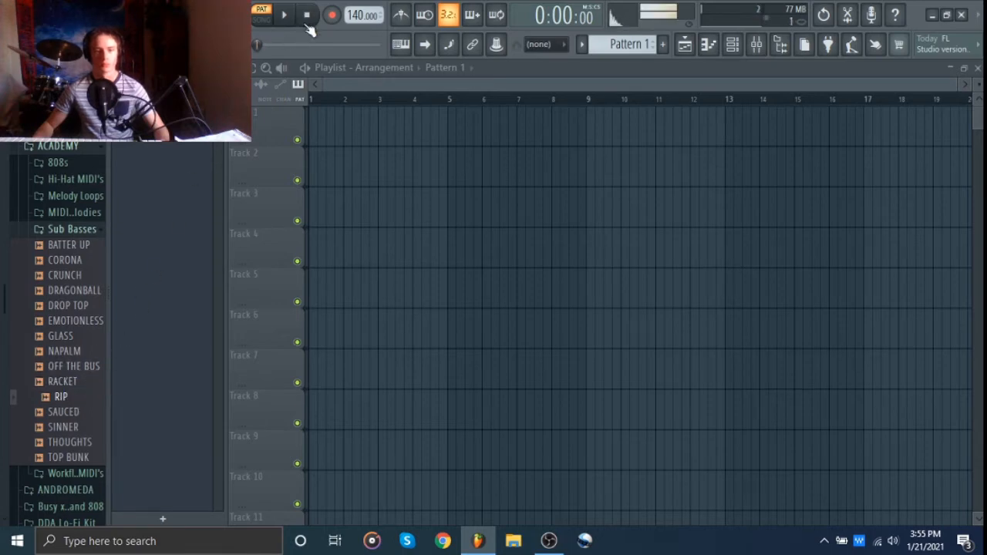
{"action": "left_click", "coordinate": [68, 413]}
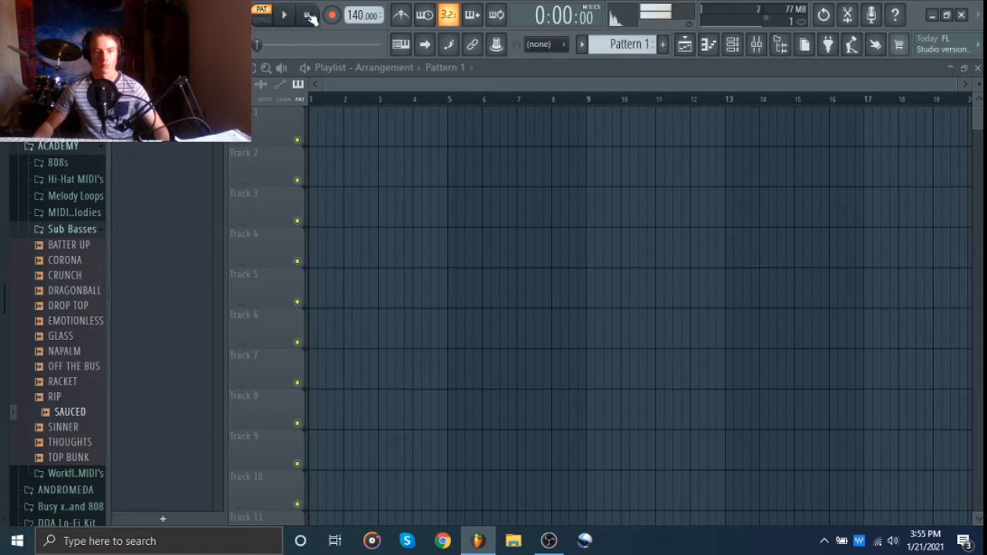
{"action": "left_click", "coordinate": [48, 430]}
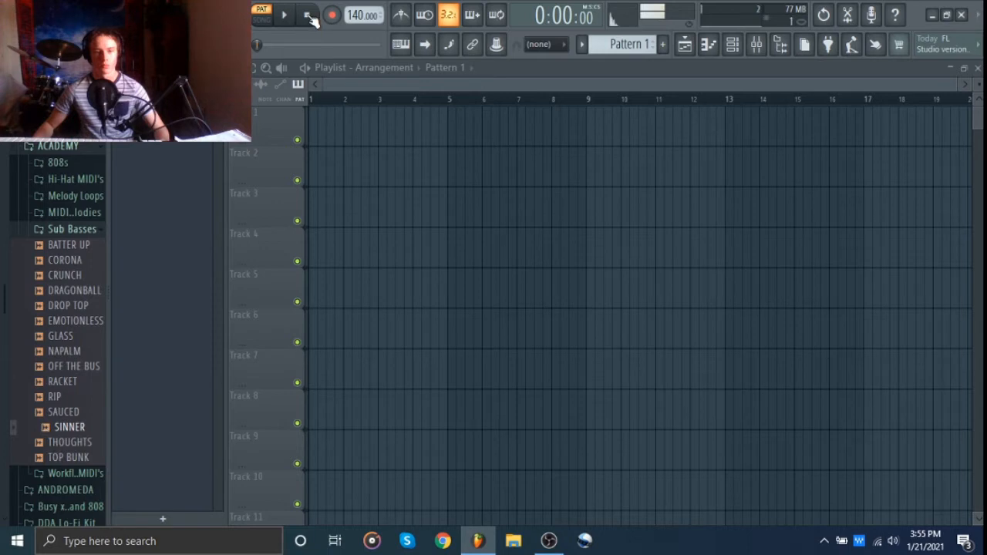
{"action": "left_click", "coordinate": [53, 442]}
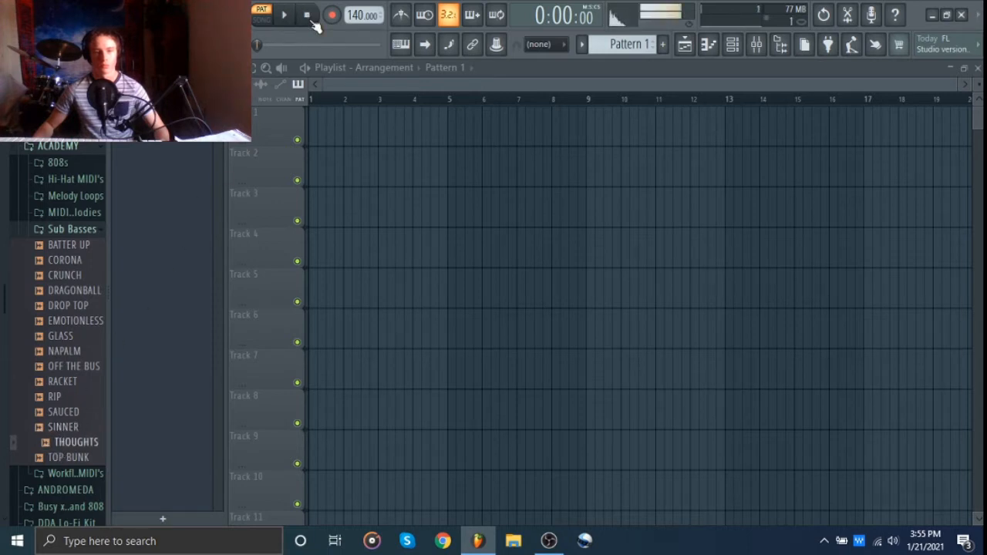
{"action": "left_click", "coordinate": [68, 458]}
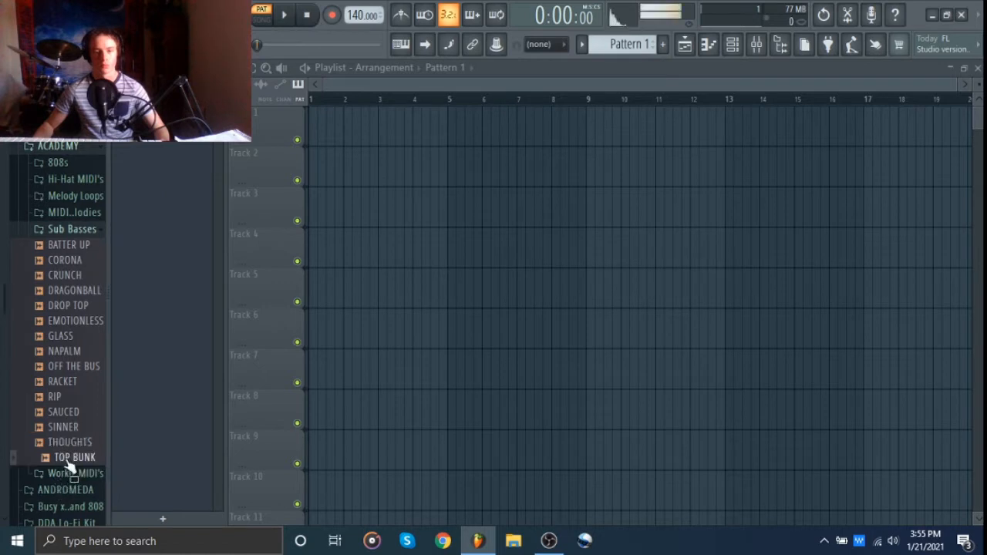
{"action": "left_click", "coordinate": [307, 17]}
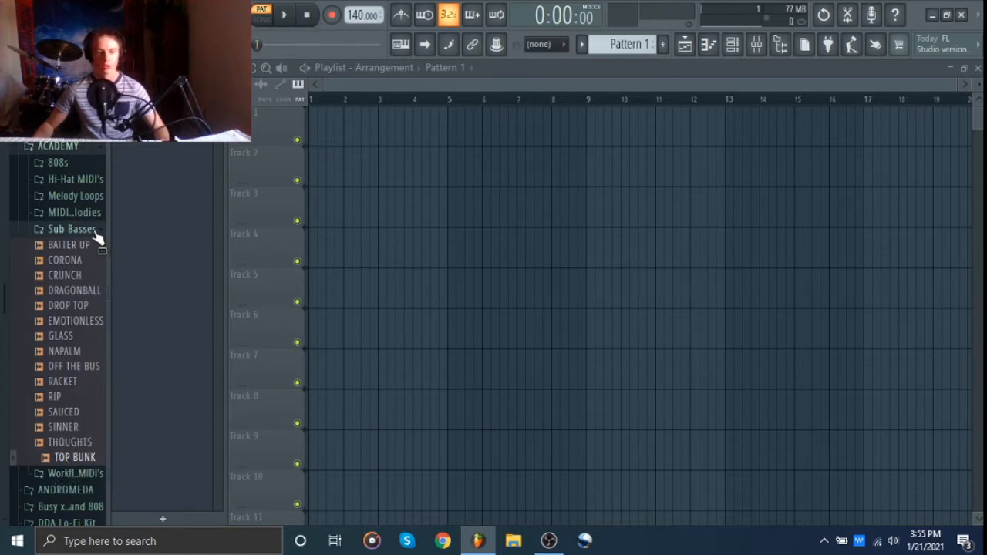
{"action": "left_click", "coordinate": [74, 230]}
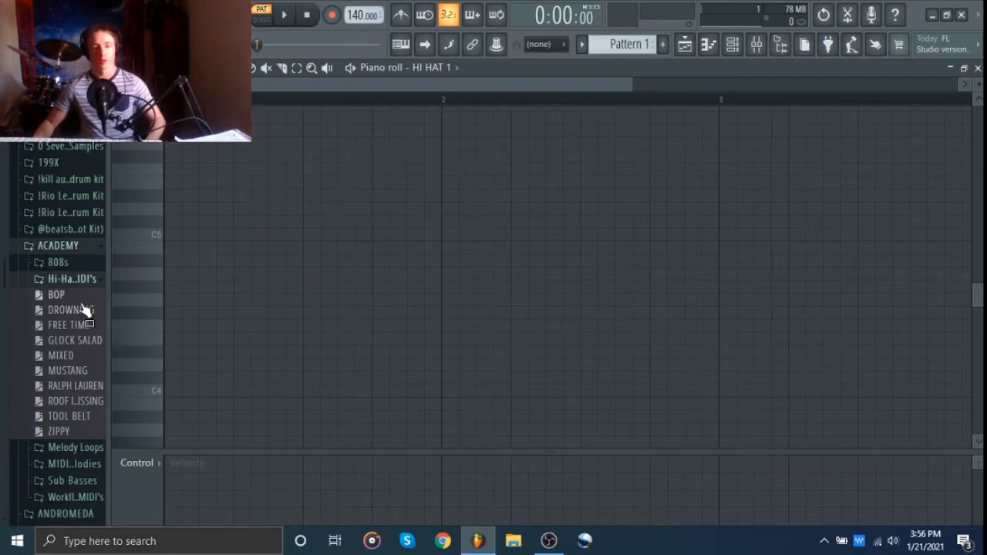
Step: Open the HI HAT 1 channel's sampler settings from the Channel rack and close them again
{"action": "left_click", "coordinate": [736, 46]}
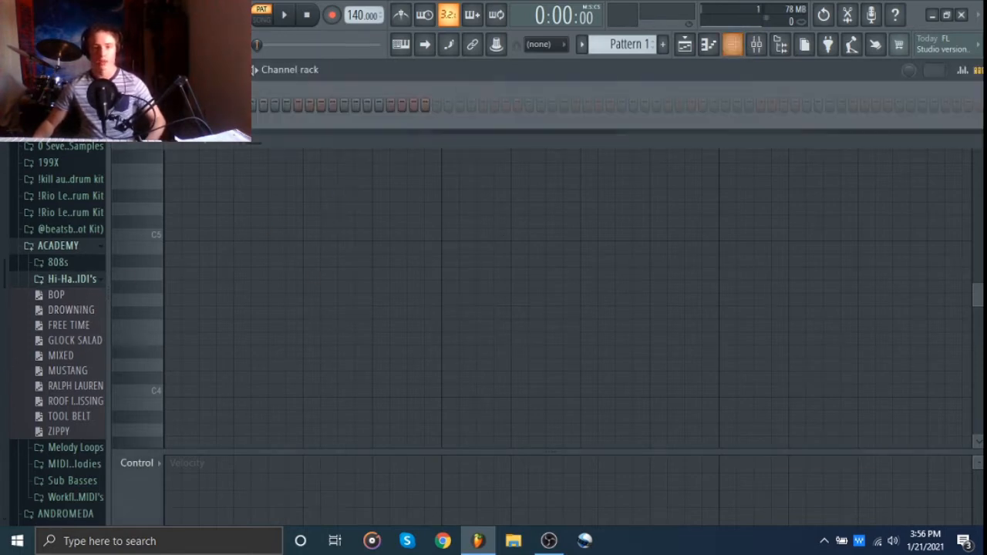
{"action": "left_click", "coordinate": [212, 106]}
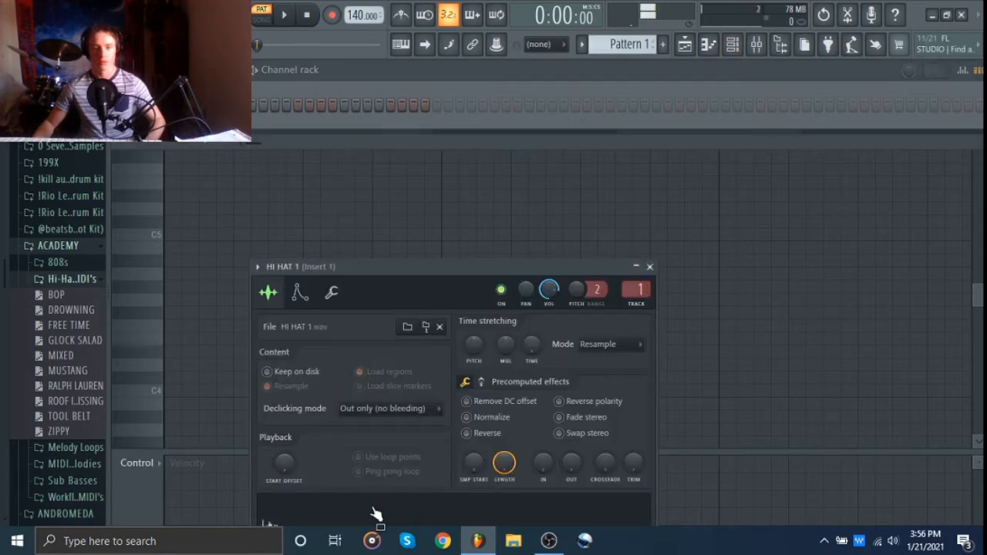
{"action": "left_click", "coordinate": [648, 267]}
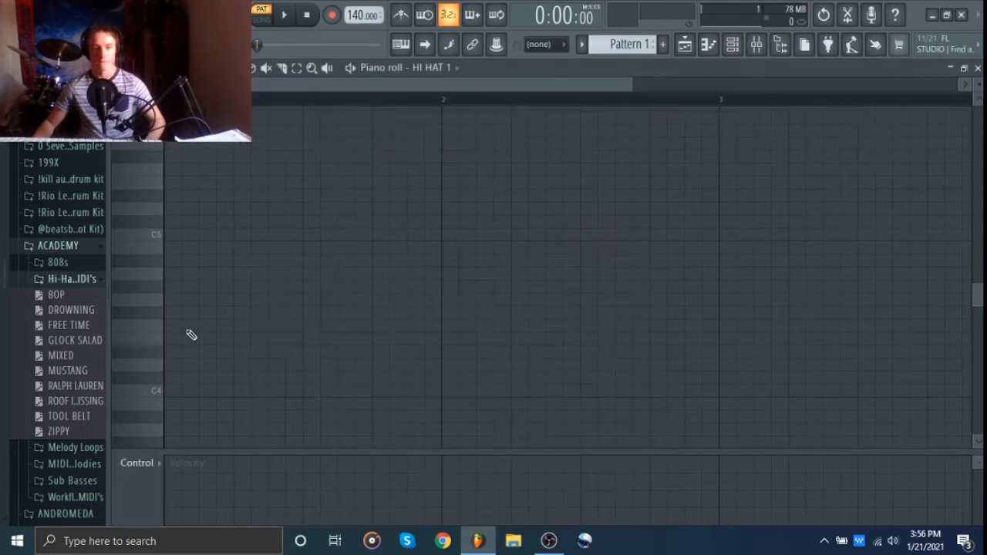
Step: Import the BOP hi-hat MIDI into the HI HAT 1 piano roll with all tracks, play the pattern and stop it
{"action": "left_click_drag", "start_coordinate": [351, 241], "coordinate": [353, 243]}
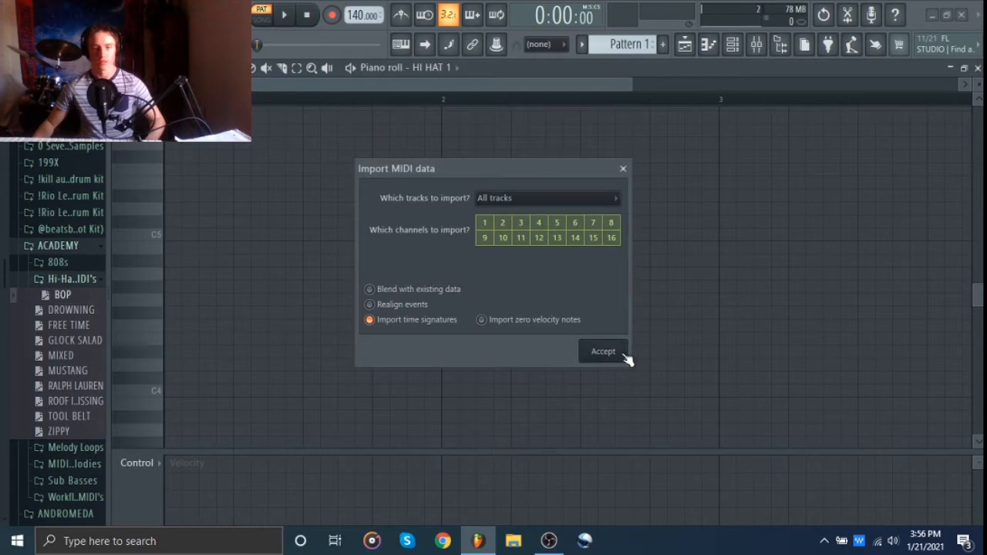
{"action": "left_click", "coordinate": [620, 355]}
{"action": "key", "text": "space"}
{"action": "scroll", "coordinate": [552, 310], "scroll_direction": "down", "scroll_amount": 5}
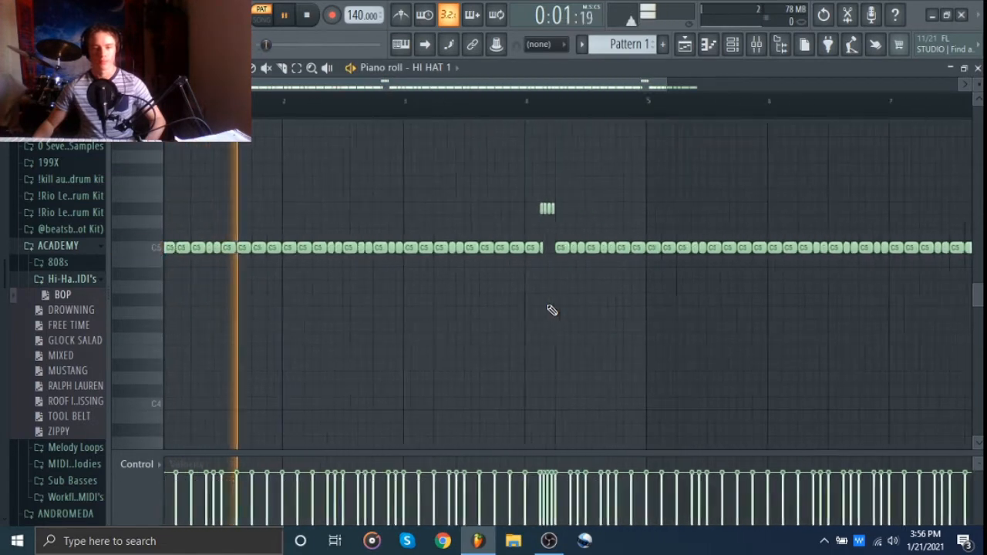
{"action": "scroll", "coordinate": [552, 310], "scroll_direction": "down", "scroll_amount": 1}
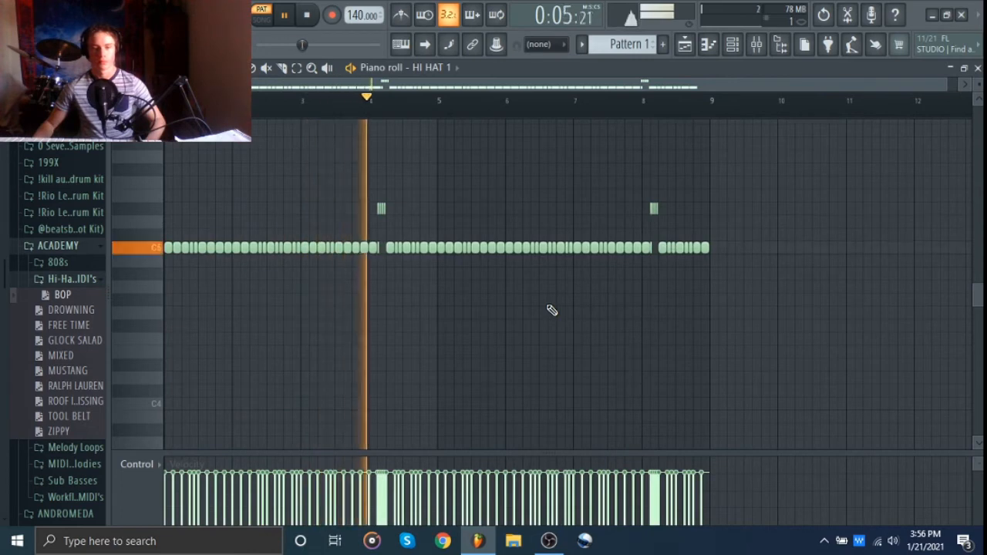
{"action": "key", "text": "space"}
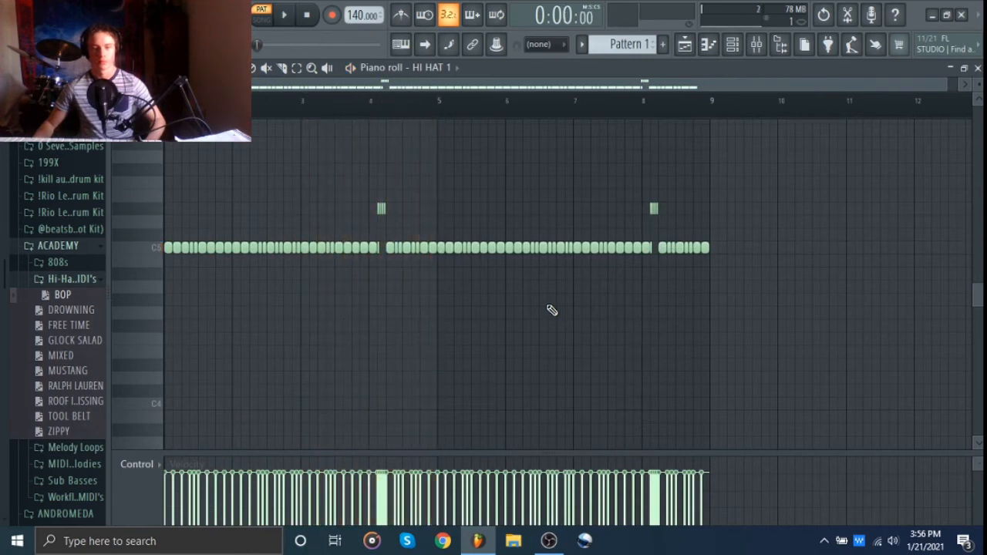
Step: Import the DROWNING and FREE TIME hi-hat MIDIs one after the other into the HI HAT 1 piano roll and play each pattern
{"action": "left_click_drag", "start_coordinate": [42, 309], "coordinate": [340, 340]}
{"action": "left_click", "coordinate": [601, 348]}
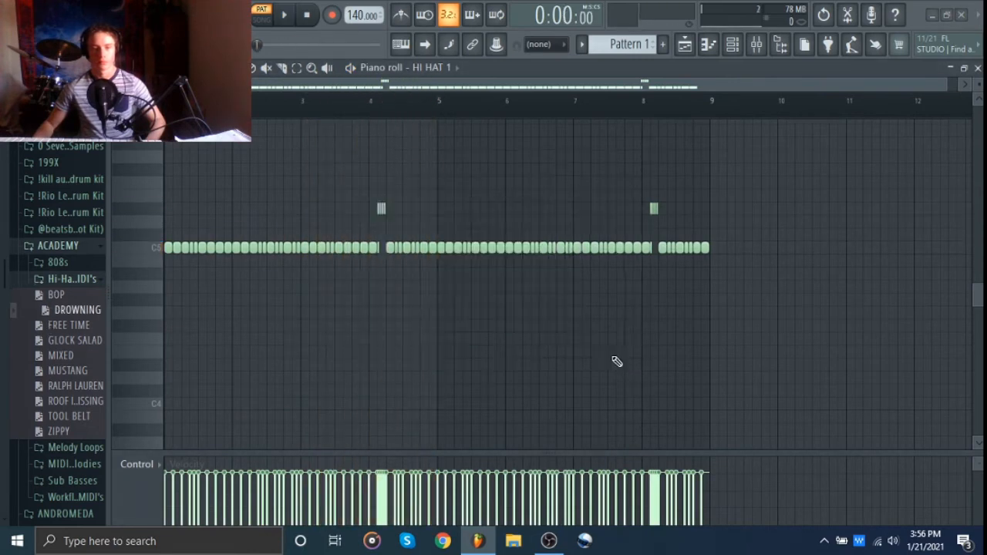
{"action": "key", "text": "space"}
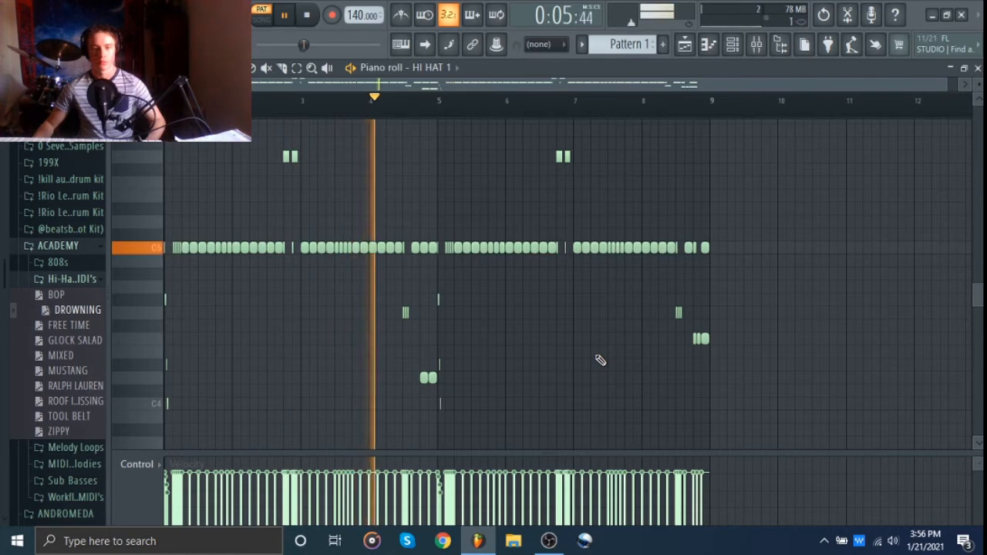
{"action": "key", "text": "space"}
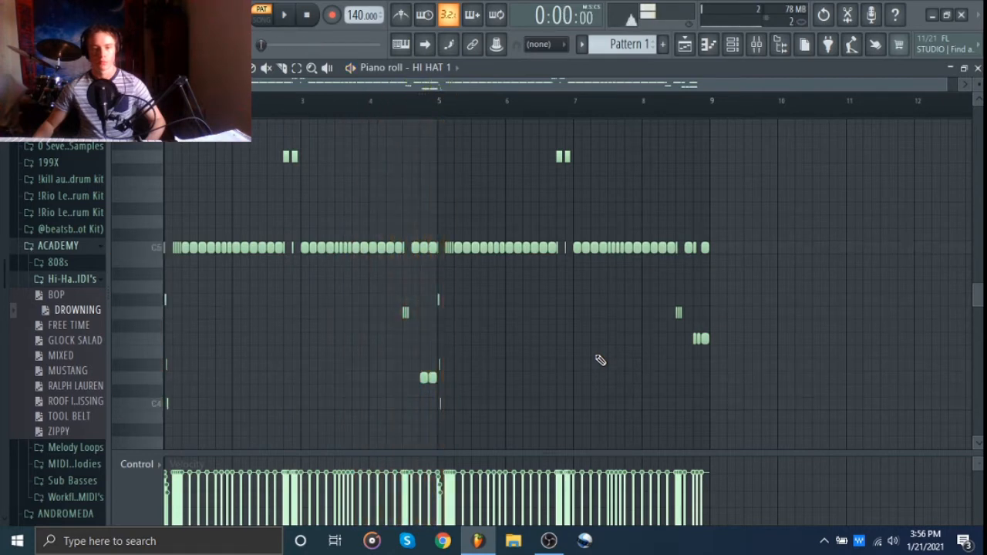
{"action": "left_click_drag", "start_coordinate": [58, 332], "coordinate": [406, 319]}
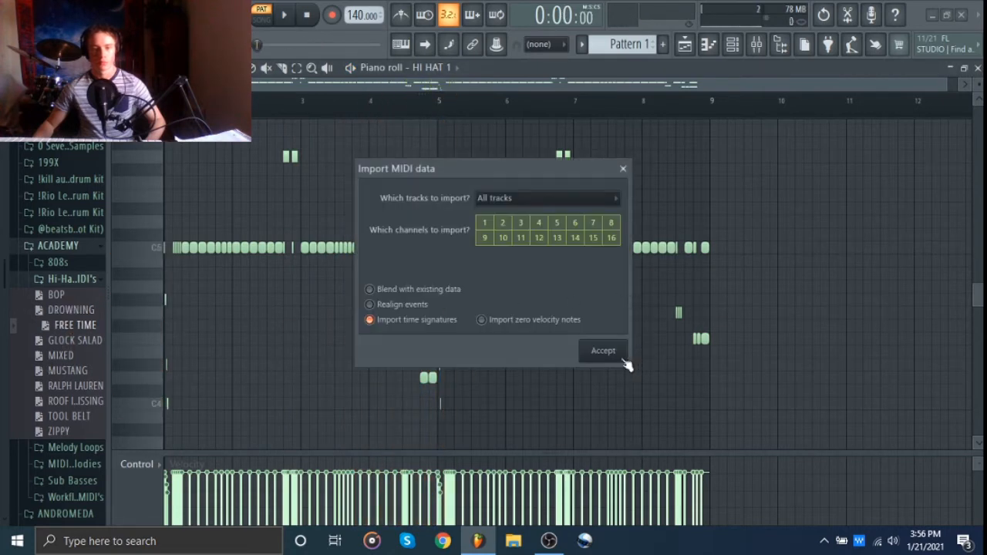
{"action": "left_click", "coordinate": [600, 349]}
{"action": "key", "text": "space"}
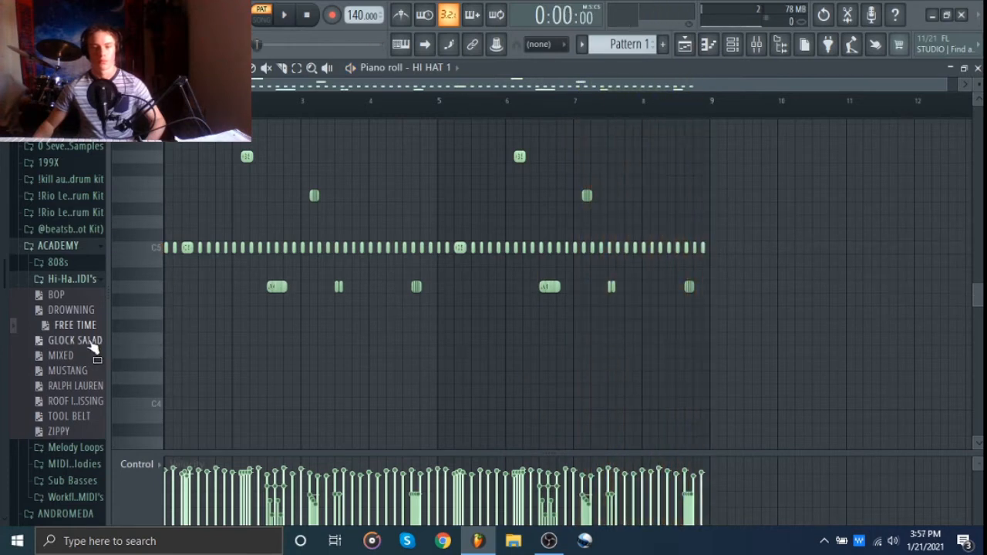
Step: Import the GLOCK SALAD hi-hat MIDI into the HI HAT 1 piano roll, play the pattern and stop it
{"action": "left_click_drag", "start_coordinate": [91, 344], "coordinate": [482, 334]}
{"action": "left_click", "coordinate": [602, 351]}
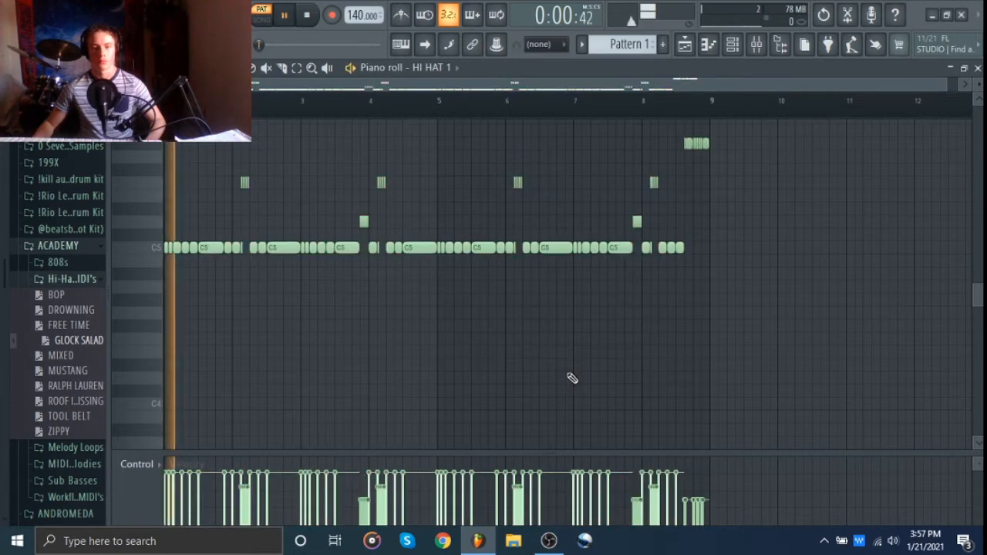
{"action": "scroll", "coordinate": [572, 379], "scroll_direction": "up", "scroll_amount": 1}
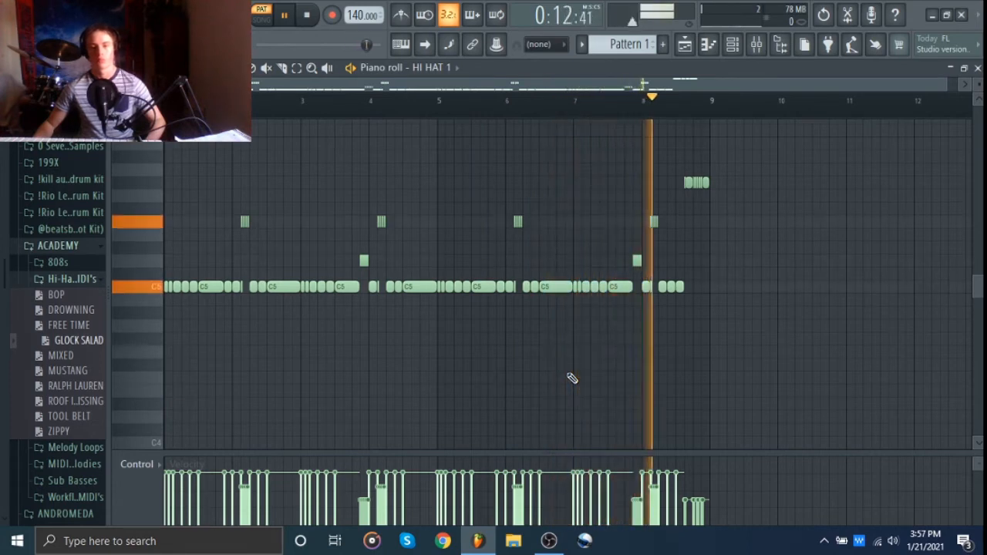
{"action": "key", "text": "space"}
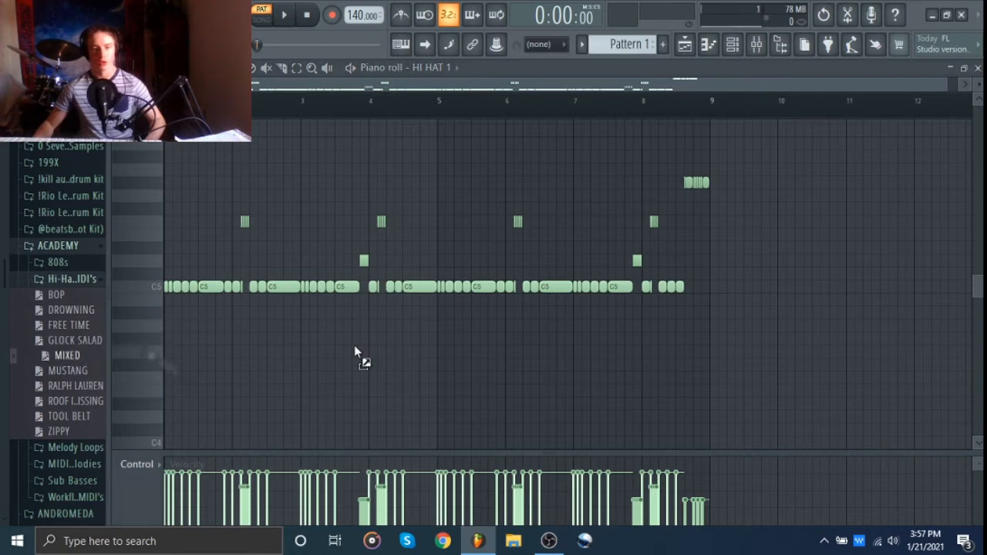
Step: Import the MIXED hi-hat MIDI into the HI HAT 1 piano roll and audition the pattern
{"action": "left_click_drag", "start_coordinate": [355, 351], "coordinate": [355, 351]}
{"action": "left_click", "coordinate": [592, 349]}
{"action": "left_click", "coordinate": [220, 377], "text": "ctrl"}
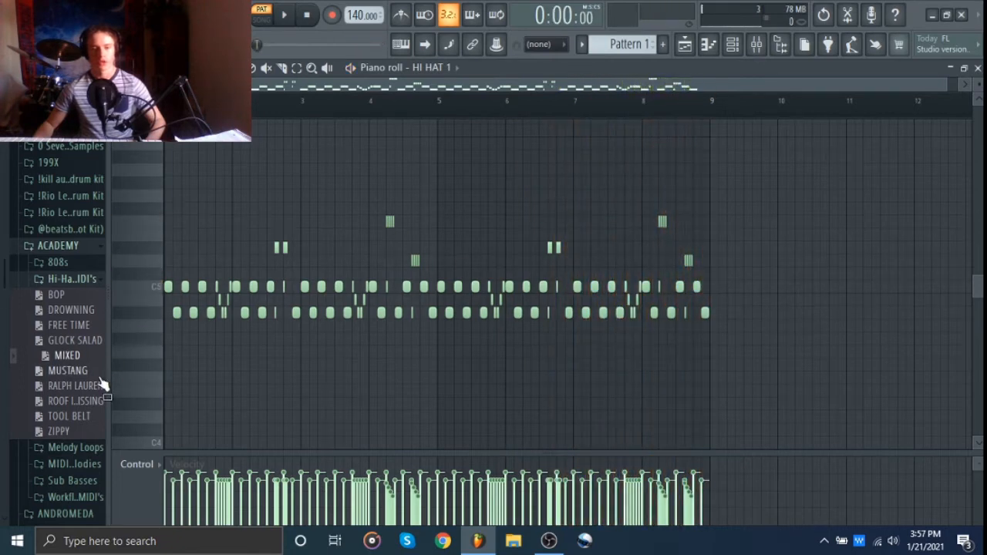
{"action": "right_click", "coordinate": [360, 19]}
{"action": "left_click", "coordinate": [754, 179]}
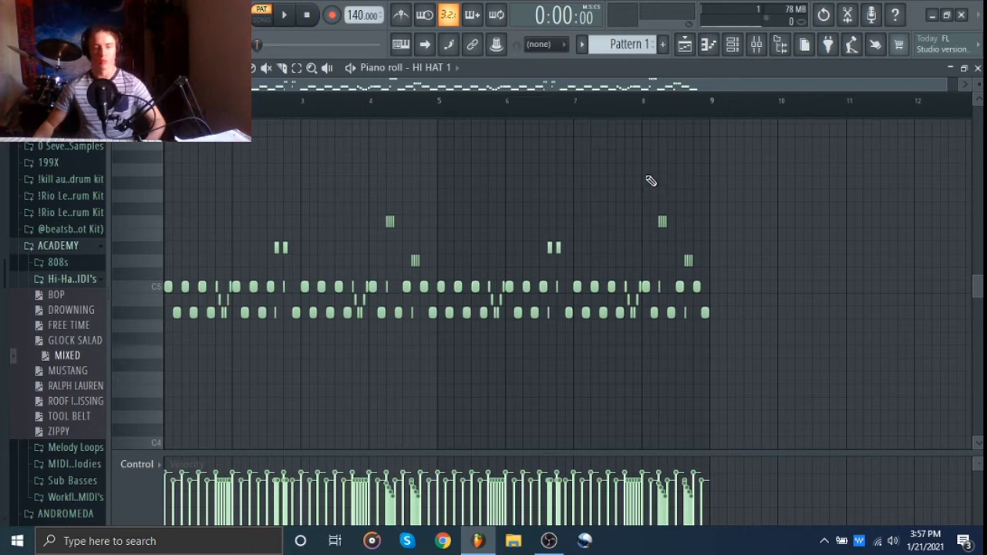
Step: Import the MUSTANG and RALPH LAUREN hi-hat MIDIs in turn into the HI HAT 1 piano roll and audition each
{"action": "left_click_drag", "start_coordinate": [266, 362], "coordinate": [266, 364]}
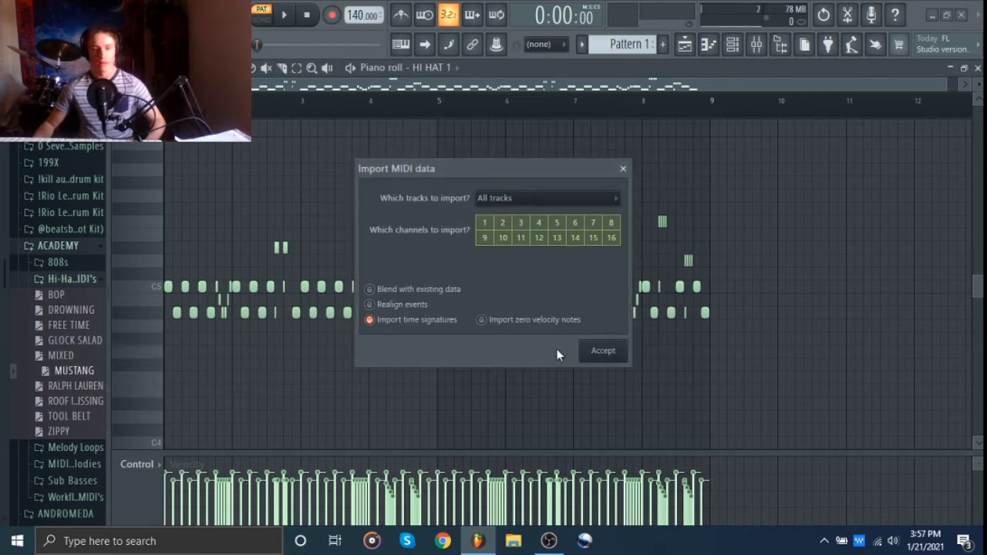
{"action": "left_click", "coordinate": [595, 350]}
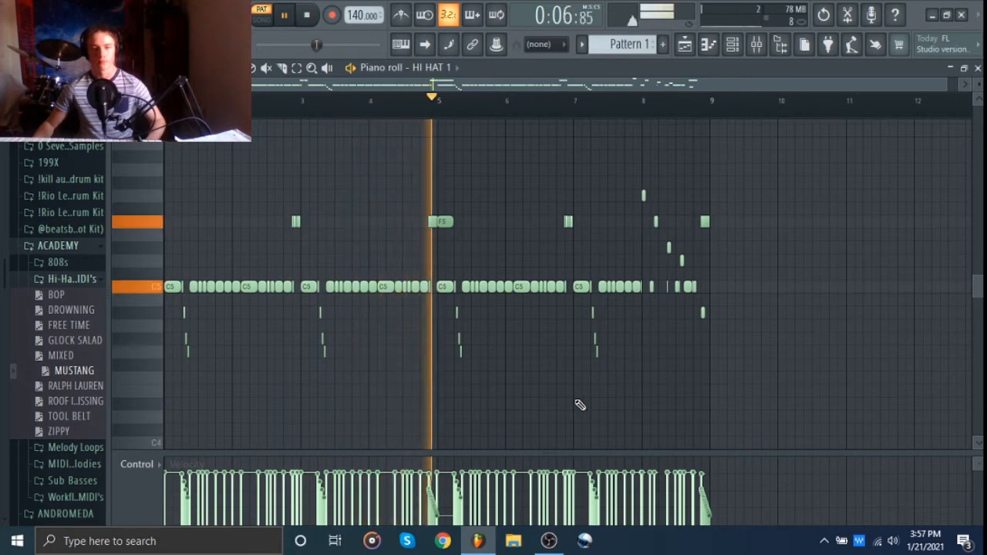
{"action": "key", "text": "space"}
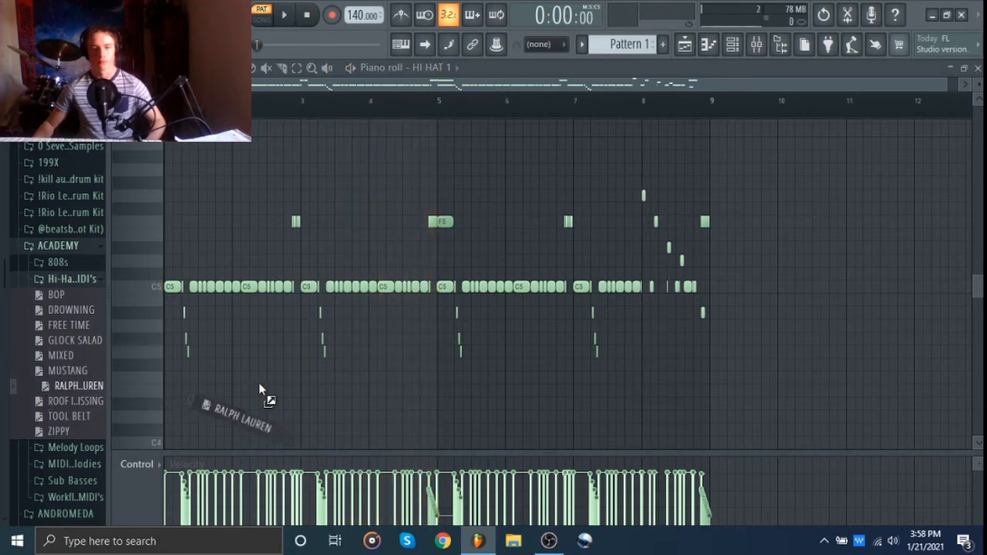
{"action": "left_click_drag", "start_coordinate": [258, 383], "coordinate": [261, 384]}
{"action": "left_click", "coordinate": [599, 351]}
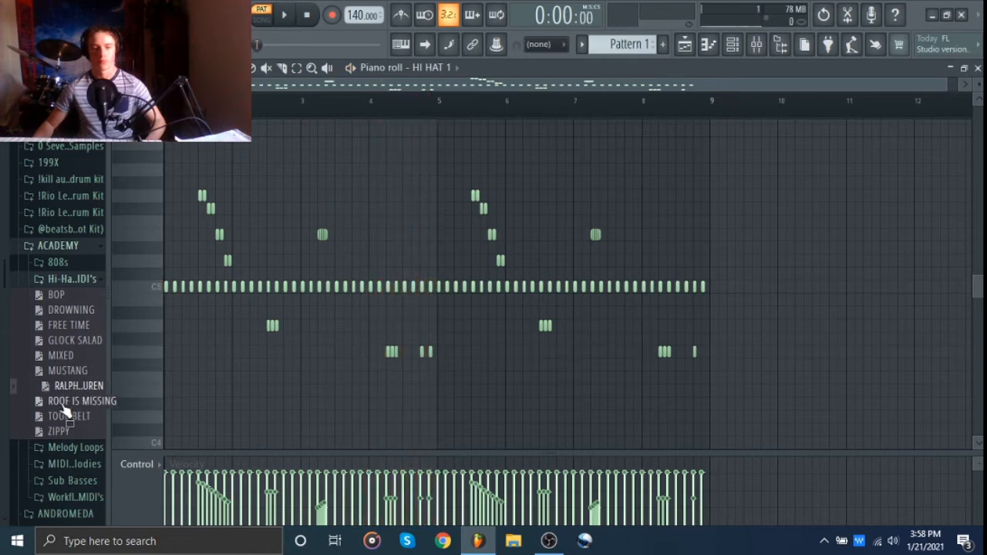
Step: Import the ROOF IS MISSING and TOOL BELT hi-hat MIDIs in turn into the HI HAT 1 piano roll and audition each
{"action": "left_click_drag", "start_coordinate": [65, 407], "coordinate": [460, 371]}
{"action": "left_click", "coordinate": [623, 360]}
{"action": "key", "text": "space"}
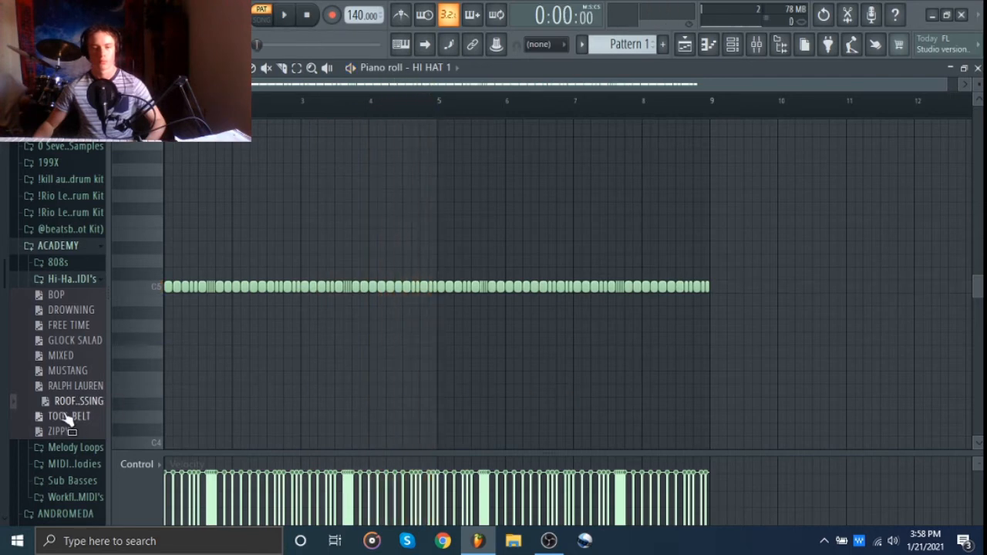
{"action": "left_click_drag", "start_coordinate": [363, 390], "coordinate": [364, 390]}
{"action": "left_click", "coordinate": [603, 351]}
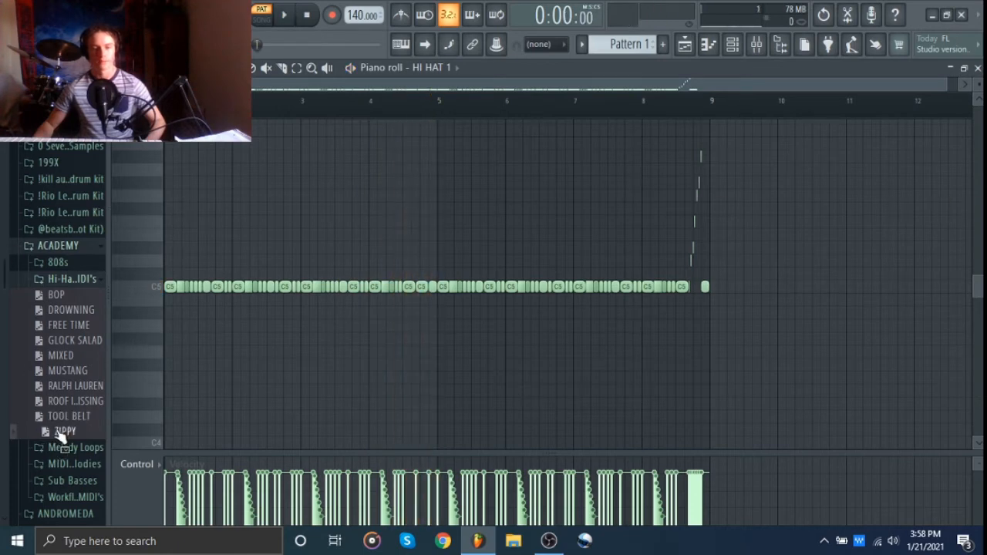
Step: Import the ZIPPY hi-hat MIDI into the HI HAT 1 piano roll, play the pattern and stop it
{"action": "left_click_drag", "start_coordinate": [58, 432], "coordinate": [486, 383]}
{"action": "left_click", "coordinate": [604, 350]}
{"action": "key", "text": "space"}
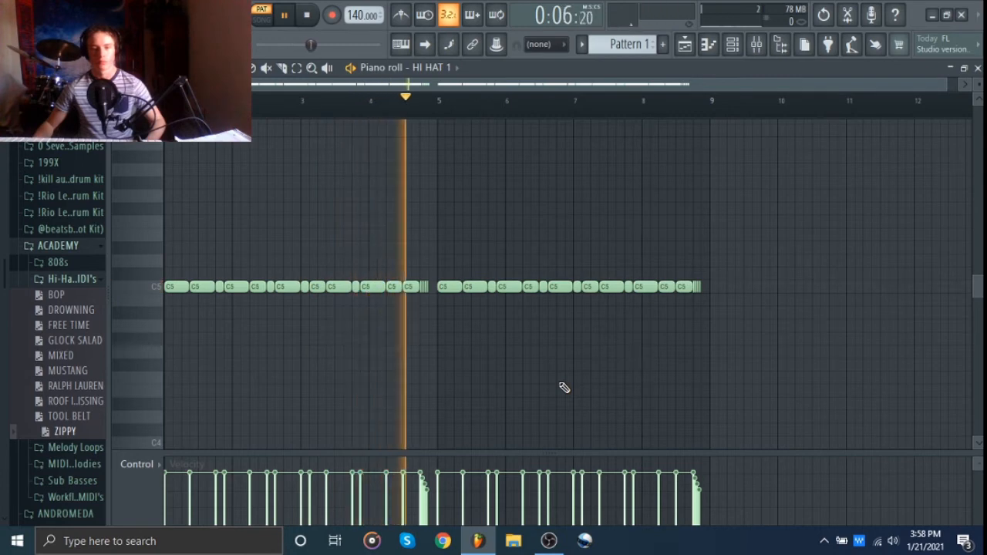
{"action": "key", "text": "space"}
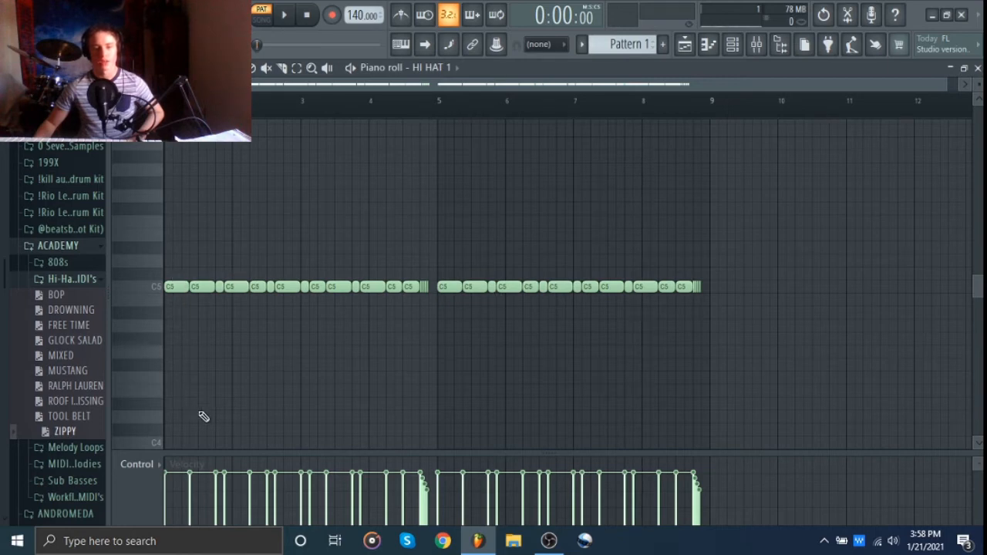
{"action": "scroll", "coordinate": [350, 405], "scroll_direction": "down", "scroll_amount": 1}
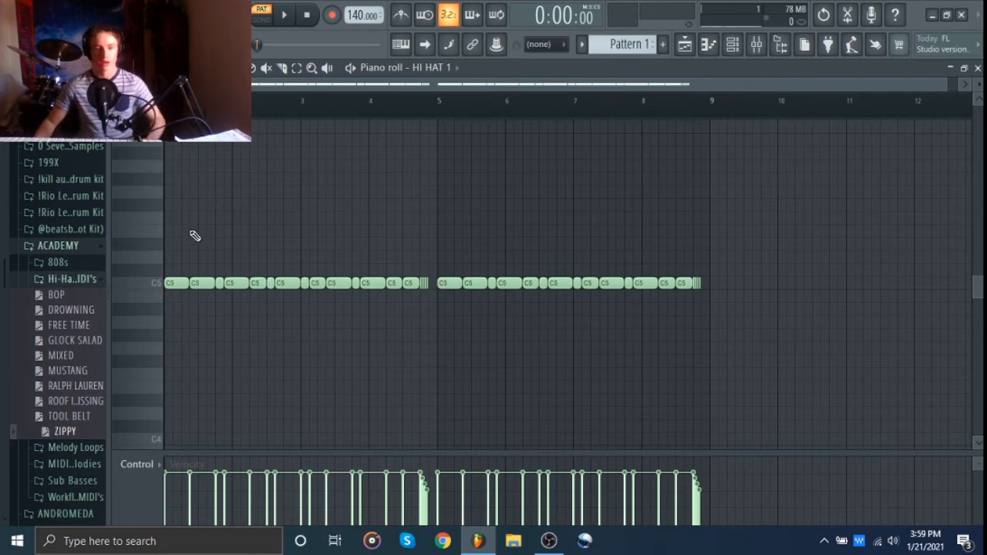
Step: Collapse the Hi-Hat MIDI's folder, then view the contents of the Melody Loops folder and collapse it
{"action": "left_click", "coordinate": [75, 282]}
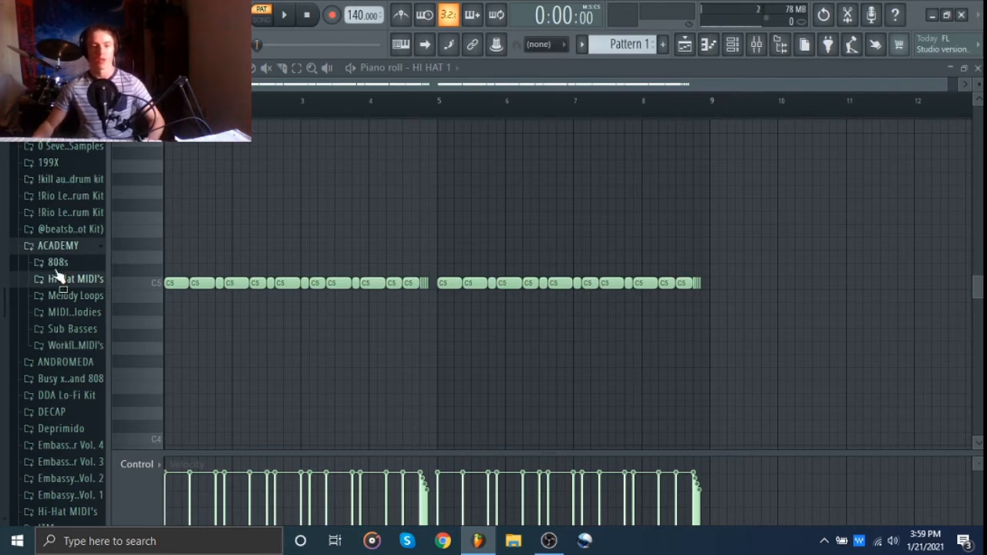
{"action": "left_click", "coordinate": [69, 297]}
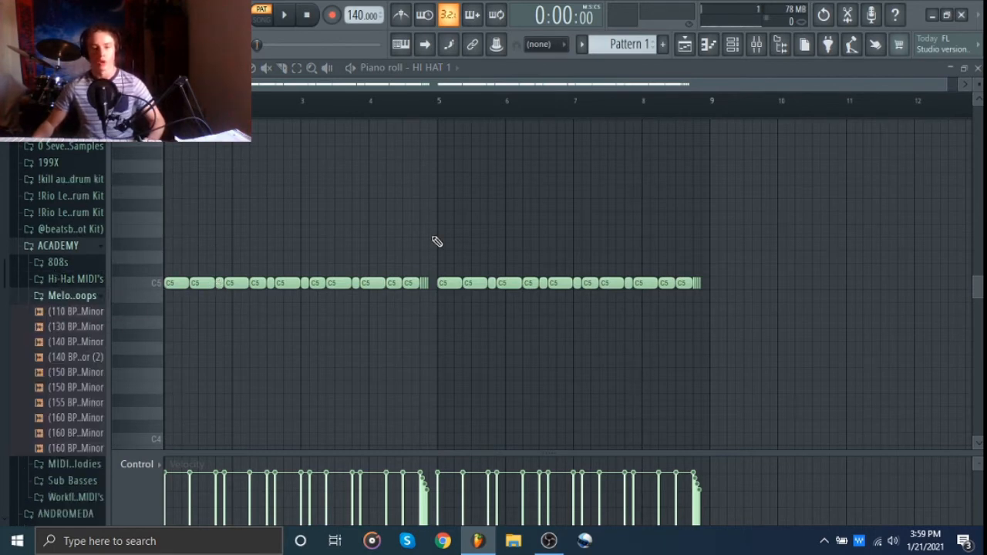
{"action": "left_click", "coordinate": [68, 295]}
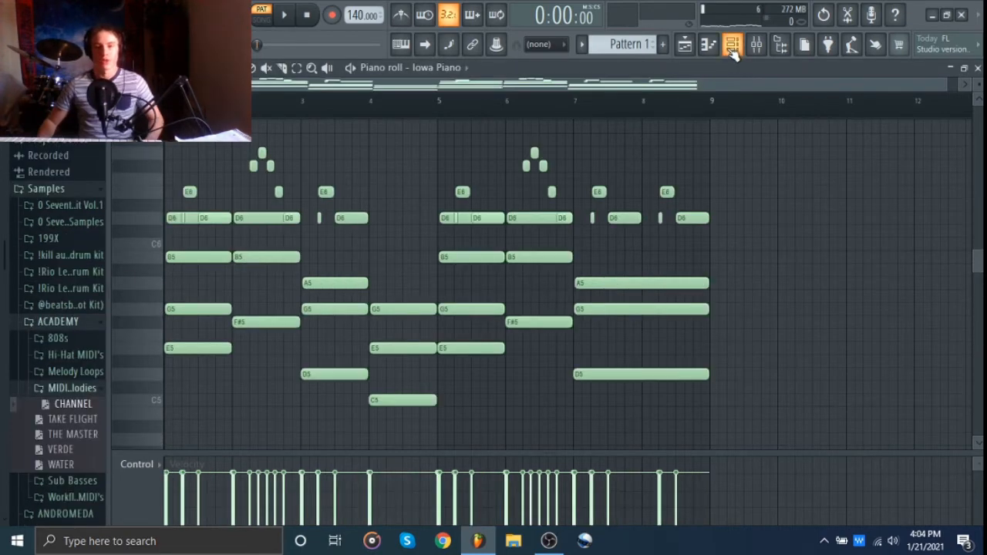
Step: Open the Iowa Piano instrument from the Channel rack to view it, and close its window
{"action": "left_click", "coordinate": [732, 52]}
{"action": "left_click", "coordinate": [196, 104]}
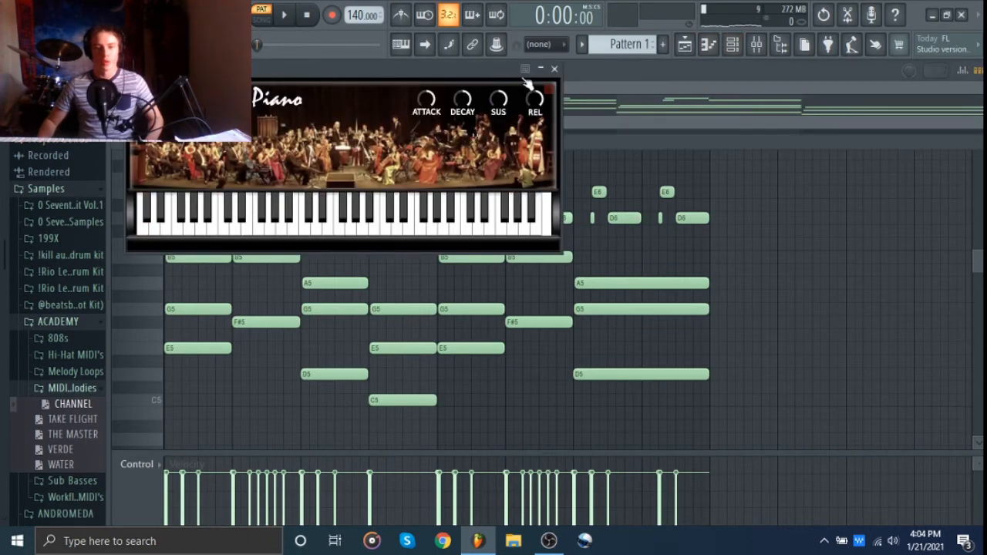
{"action": "left_click", "coordinate": [553, 69]}
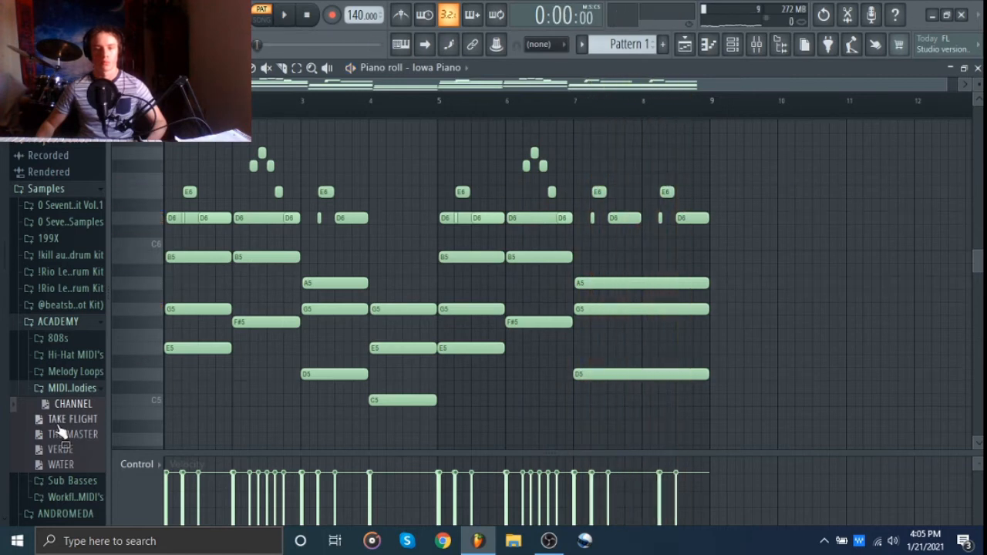
Step: Import the TAKE FLIGHT melody MIDI into the Iowa Piano piano roll, play it and look over its high and low notes
{"action": "left_click", "coordinate": [600, 352]}
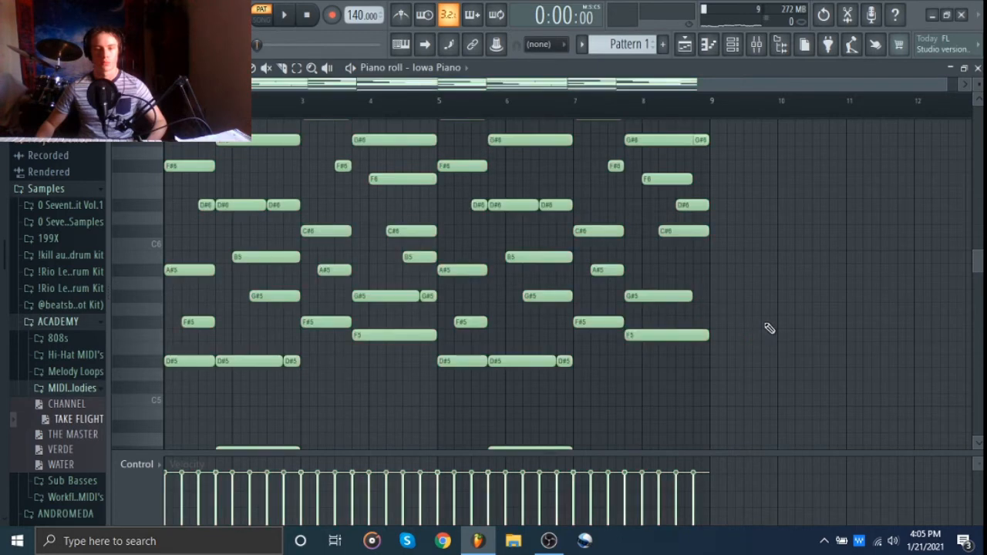
{"action": "scroll", "coordinate": [769, 328], "scroll_direction": "up", "scroll_amount": 3}
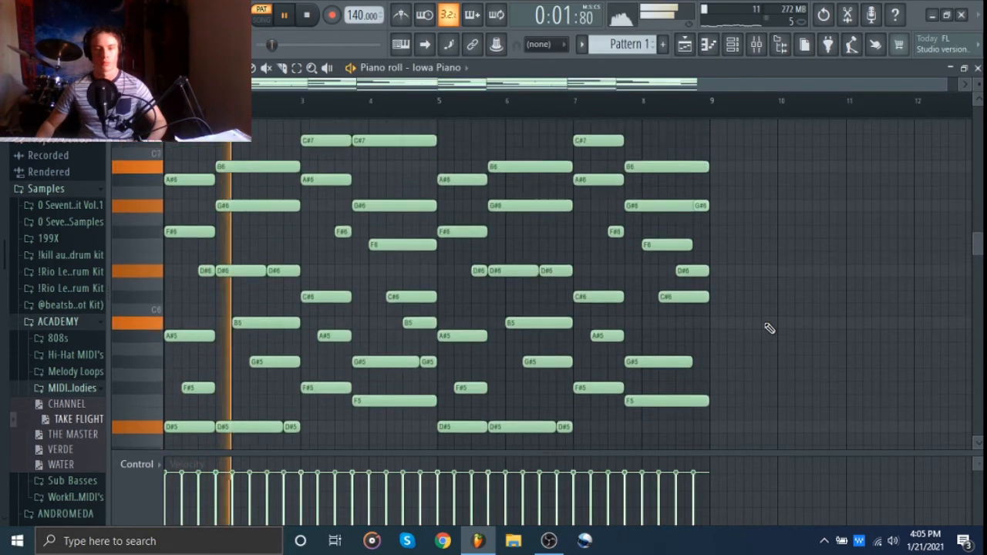
{"action": "scroll", "coordinate": [769, 328], "scroll_direction": "up", "scroll_amount": 3}
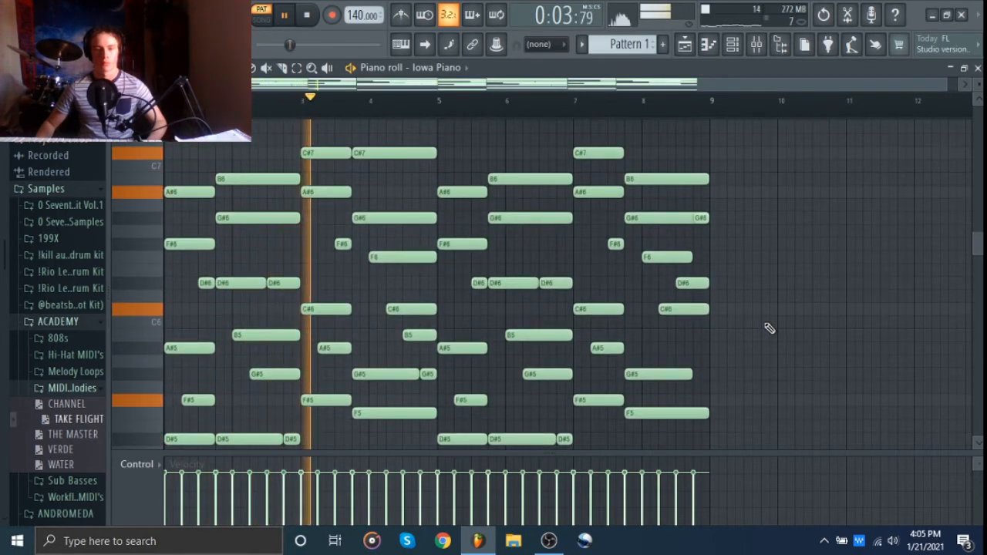
{"action": "scroll", "coordinate": [769, 327], "scroll_direction": "up", "scroll_amount": 3}
{"action": "scroll", "coordinate": [769, 328], "scroll_direction": "down", "scroll_amount": 6}
{"action": "scroll", "coordinate": [769, 327], "scroll_direction": "down", "scroll_amount": 15}
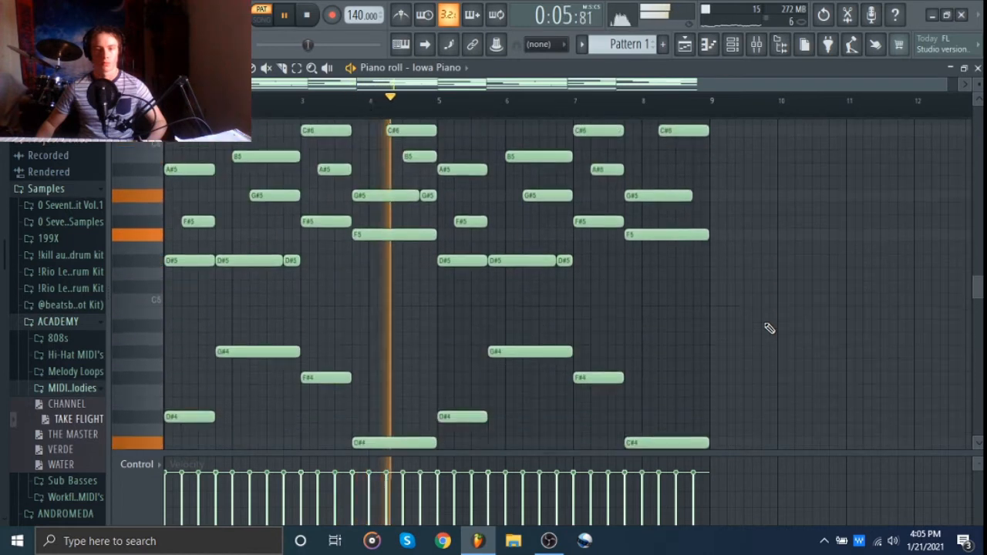
Step: Look over the upper notes of the TAKE FLIGHT melody while it plays, and stop playback
{"action": "scroll", "coordinate": [769, 328], "scroll_direction": "up", "scroll_amount": 8}
{"action": "scroll", "coordinate": [769, 328], "scroll_direction": "up", "scroll_amount": 3}
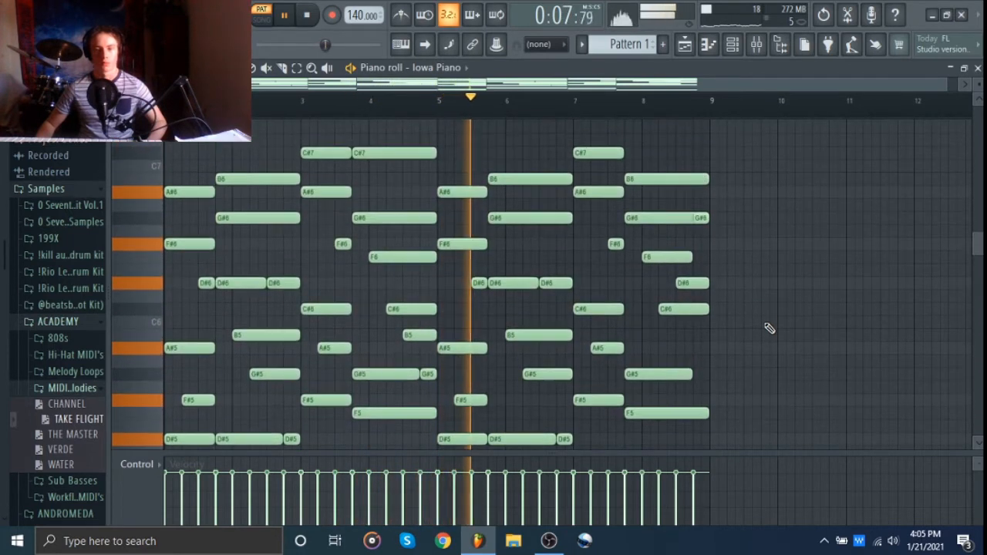
{"action": "scroll", "coordinate": [769, 328], "scroll_direction": "down", "scroll_amount": 1}
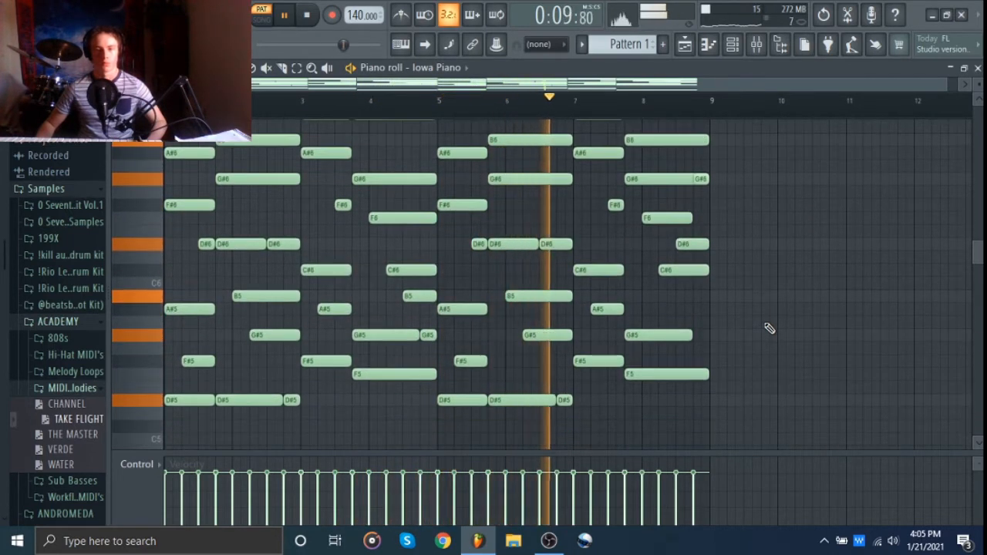
{"action": "scroll", "coordinate": [765, 333], "scroll_direction": "up", "scroll_amount": 1}
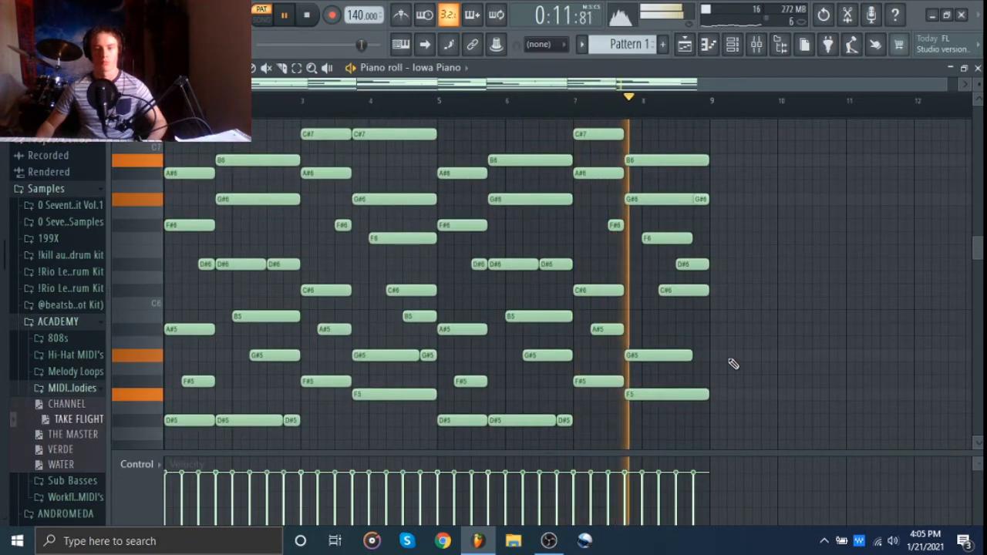
{"action": "key", "text": "space"}
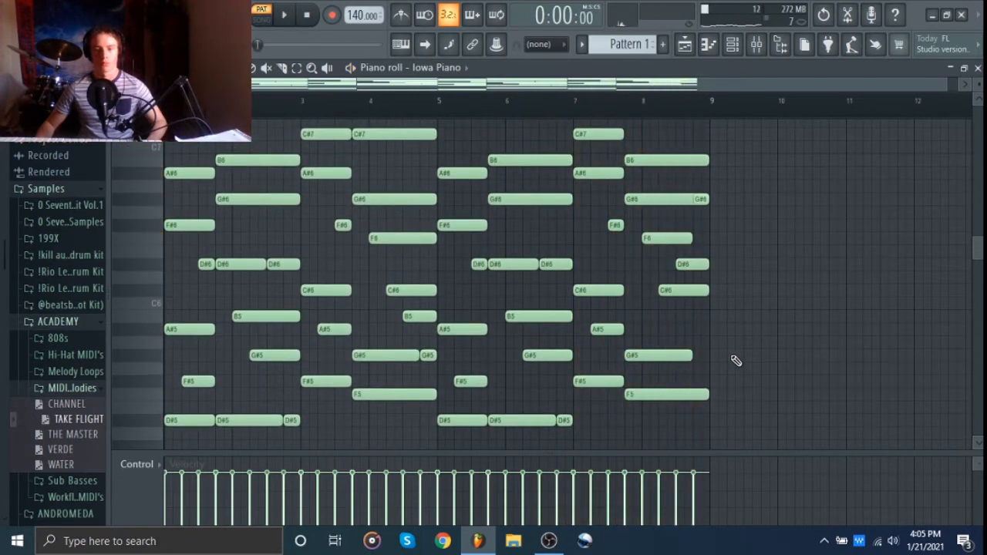
Step: Import THE MASTER melody MIDI over the existing notes in the Iowa Piano piano roll, play it and stop it
{"action": "left_click_drag", "start_coordinate": [360, 355], "coordinate": [360, 355]}
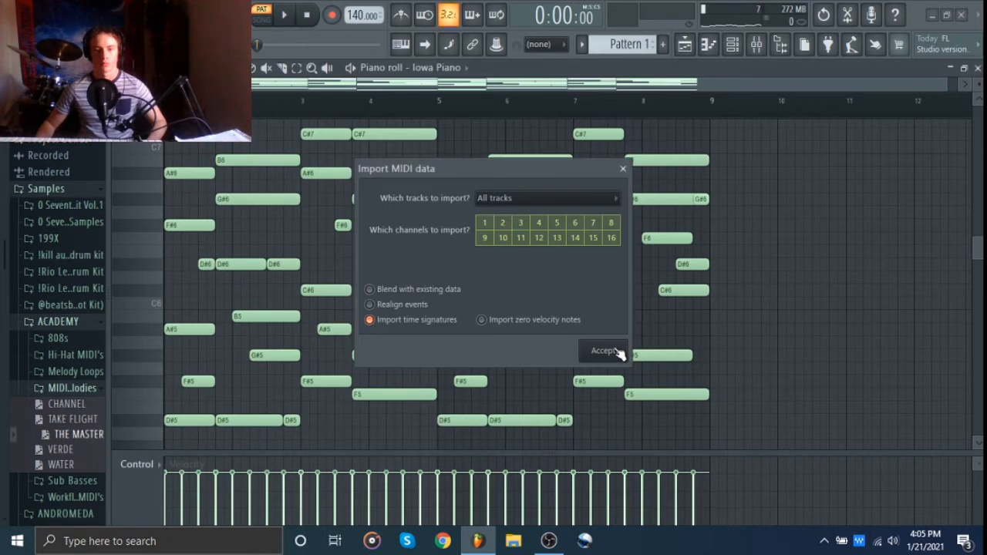
{"action": "left_click", "coordinate": [619, 352]}
{"action": "key", "text": "space"}
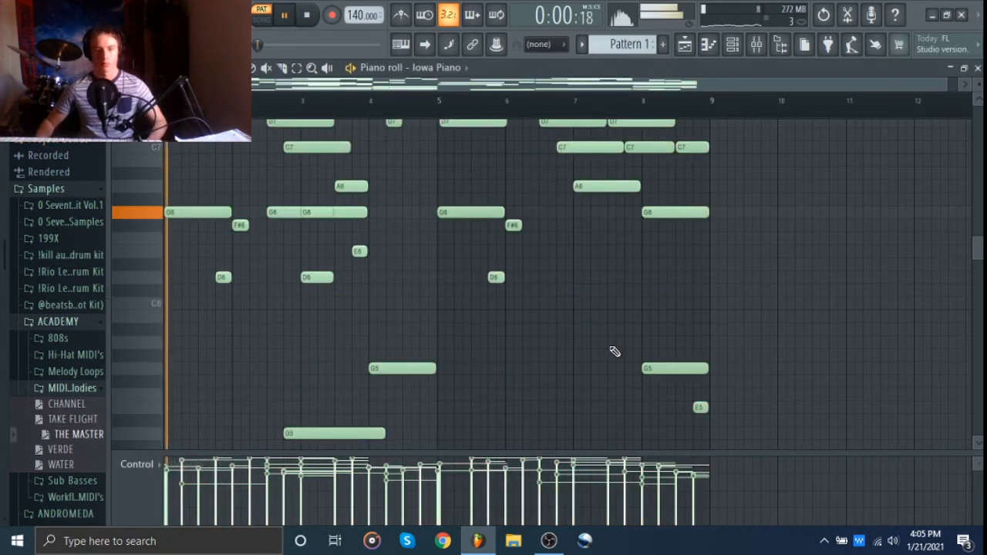
{"action": "scroll", "coordinate": [614, 351], "scroll_direction": "up", "scroll_amount": 2}
{"action": "scroll", "coordinate": [831, 325], "scroll_direction": "up", "scroll_amount": 2}
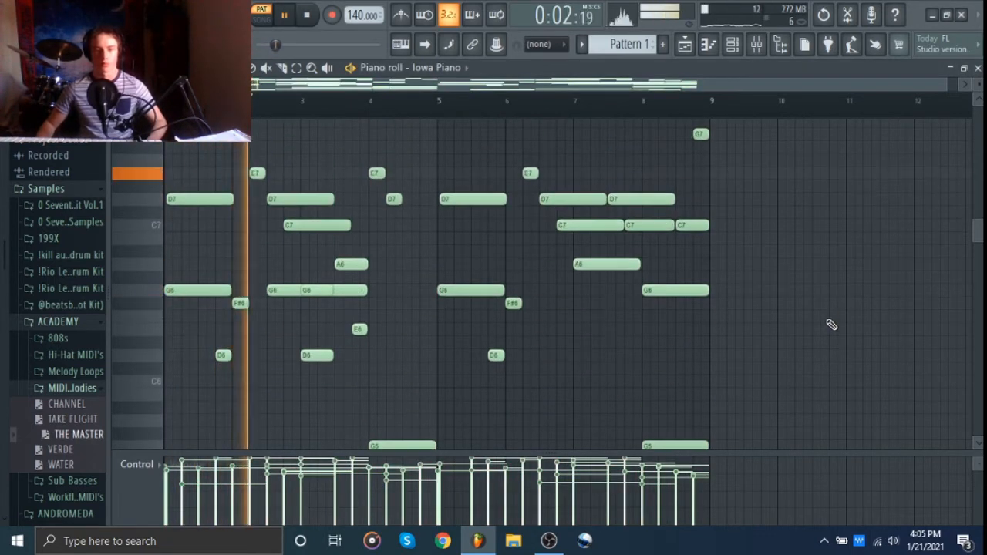
{"action": "scroll", "coordinate": [831, 324], "scroll_direction": "up", "scroll_amount": 2}
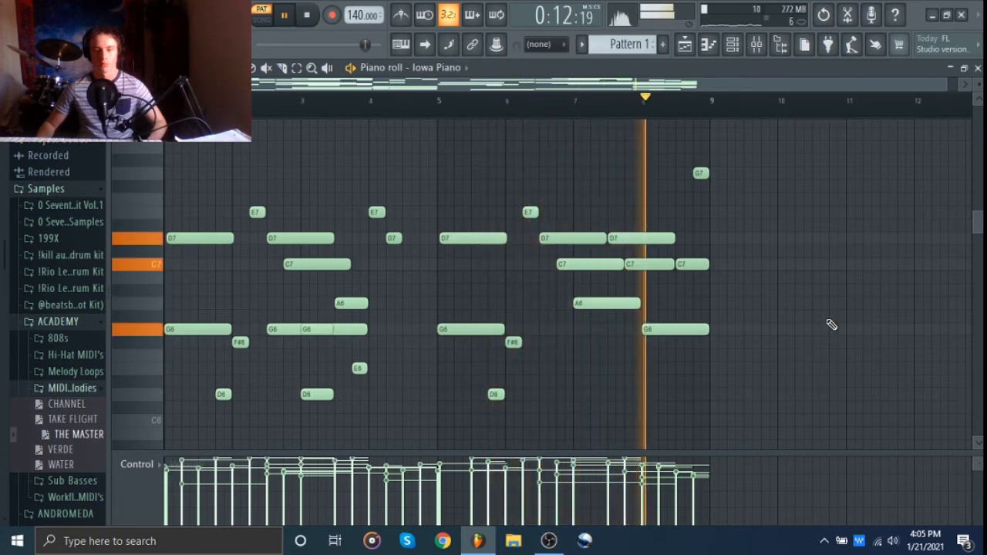
{"action": "key", "text": "space"}
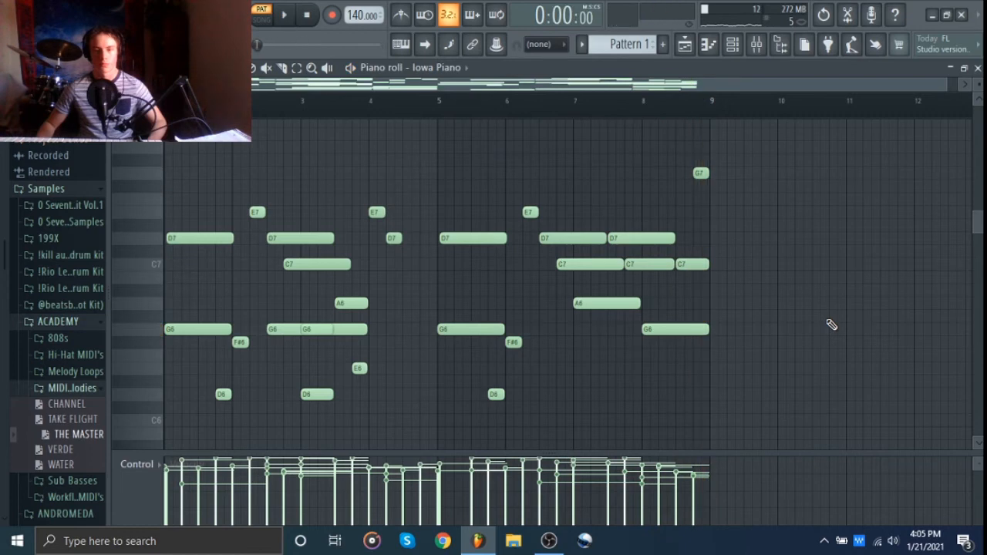
Step: Examine the lowest and highest notes of THE MASTER melody in the piano roll
{"action": "scroll", "coordinate": [829, 326], "scroll_direction": "down", "scroll_amount": 8}
{"action": "scroll", "coordinate": [458, 327], "scroll_direction": "down", "scroll_amount": 1}
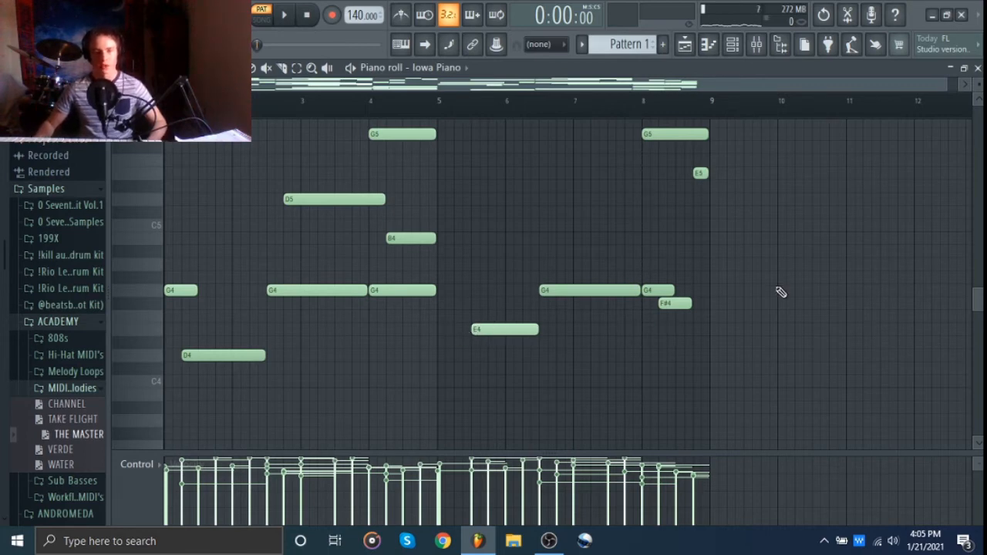
{"action": "scroll", "coordinate": [779, 292], "scroll_direction": "up", "scroll_amount": 10}
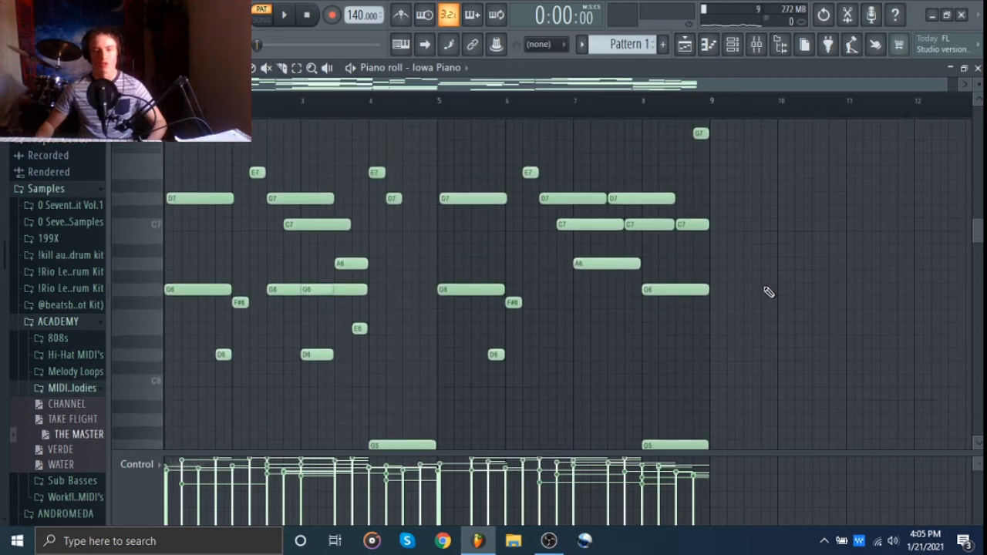
{"action": "scroll", "coordinate": [769, 306], "scroll_direction": "up", "scroll_amount": 4}
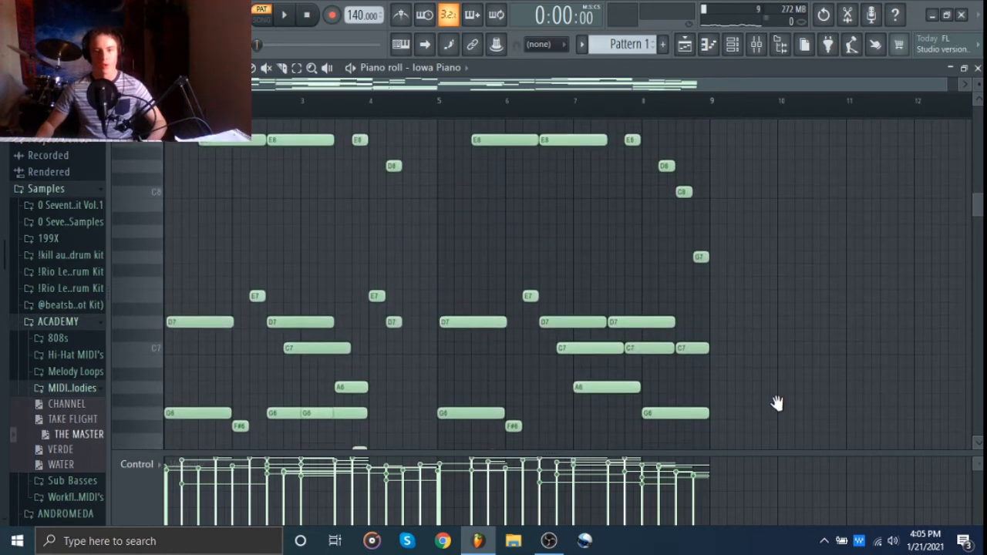
{"action": "scroll", "coordinate": [777, 404], "scroll_direction": "down", "scroll_amount": 5}
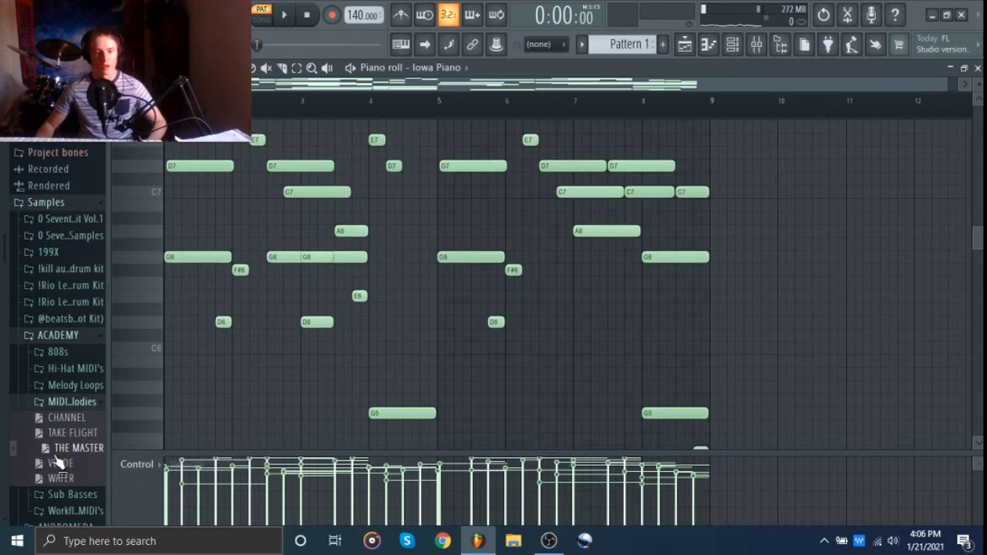
Step: Import the VERDE melody MIDI over the existing notes in the Iowa Piano piano roll, play it and stop it
{"action": "left_click_drag", "start_coordinate": [57, 466], "coordinate": [305, 407]}
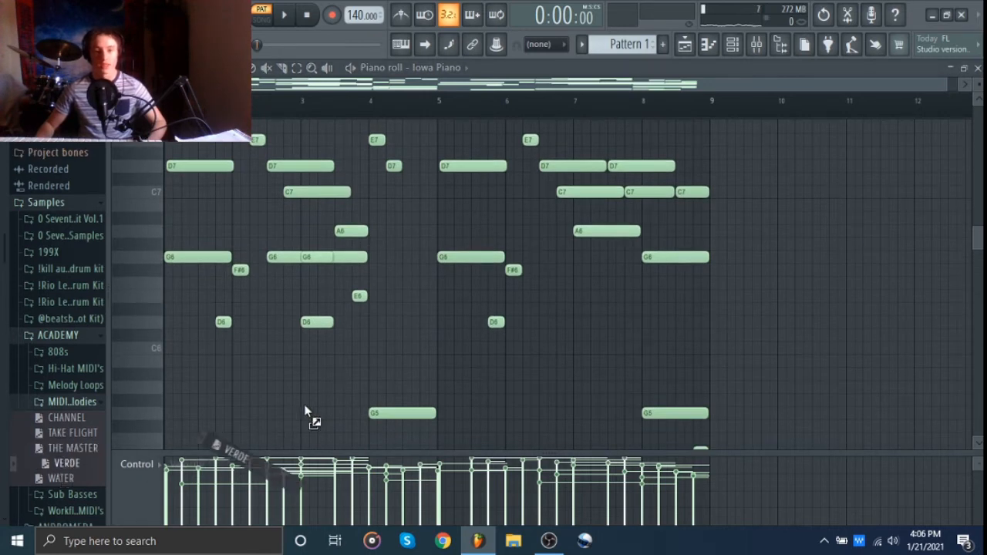
{"action": "left_click_drag", "start_coordinate": [410, 338], "coordinate": [410, 338]}
{"action": "left_click", "coordinate": [599, 351]}
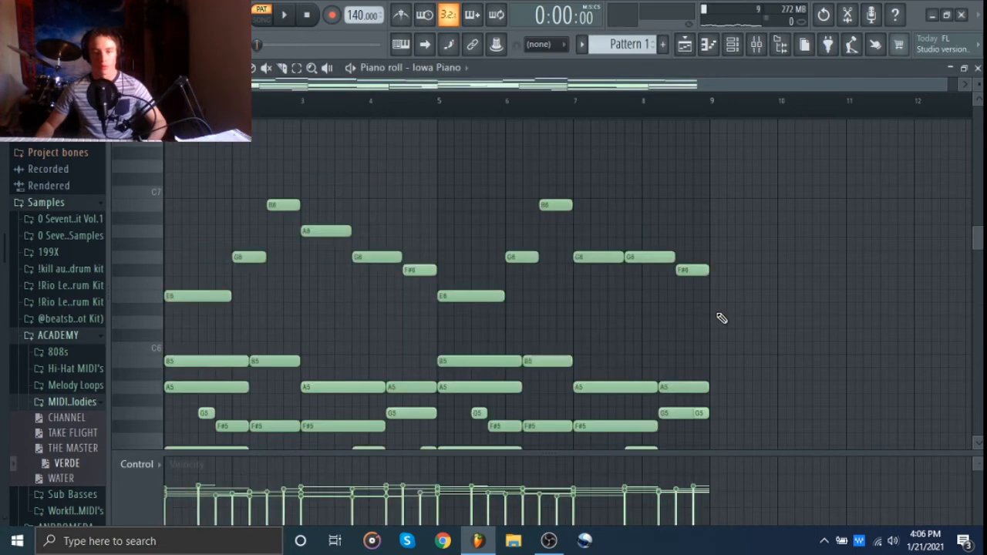
{"action": "key", "text": "space"}
{"action": "scroll", "coordinate": [802, 317], "scroll_direction": "down", "scroll_amount": 2}
{"action": "scroll", "coordinate": [802, 316], "scroll_direction": "up", "scroll_amount": 3}
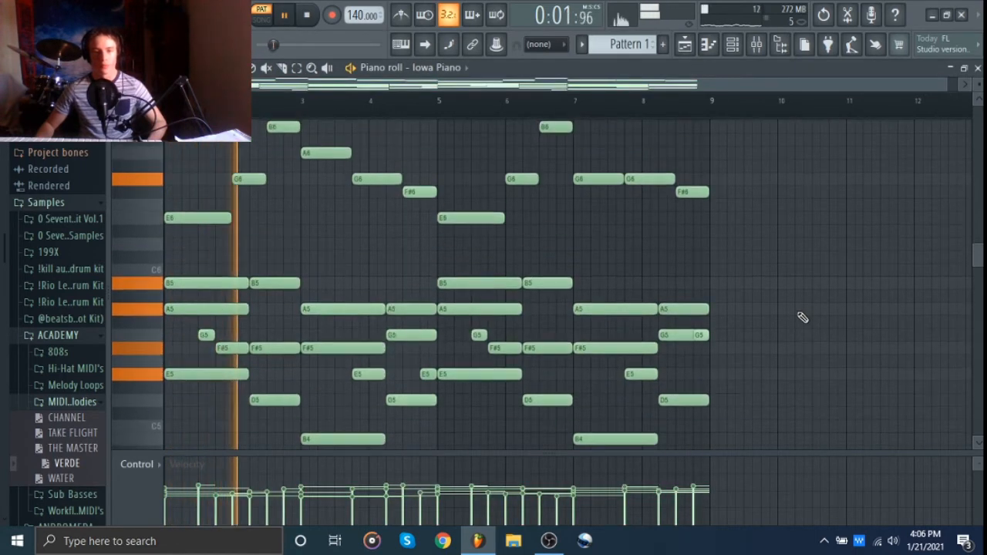
{"action": "scroll", "coordinate": [802, 317], "scroll_direction": "down", "scroll_amount": 3}
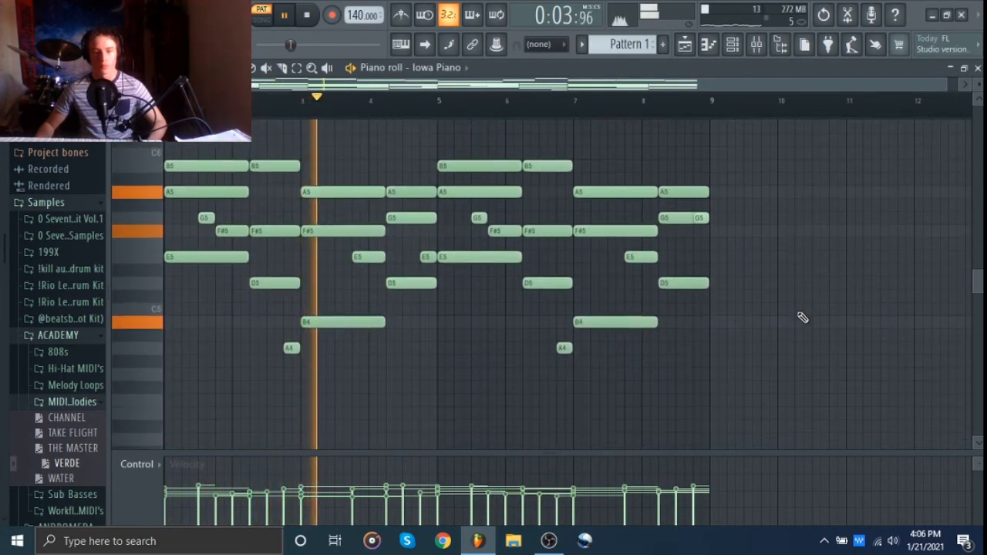
{"action": "scroll", "coordinate": [802, 317], "scroll_direction": "up", "scroll_amount": 3}
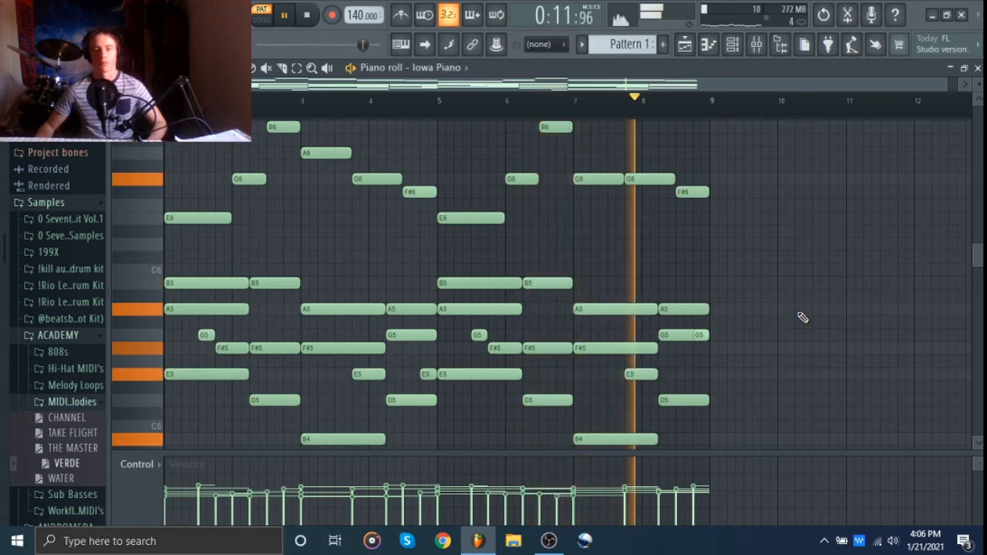
{"action": "key", "text": "space"}
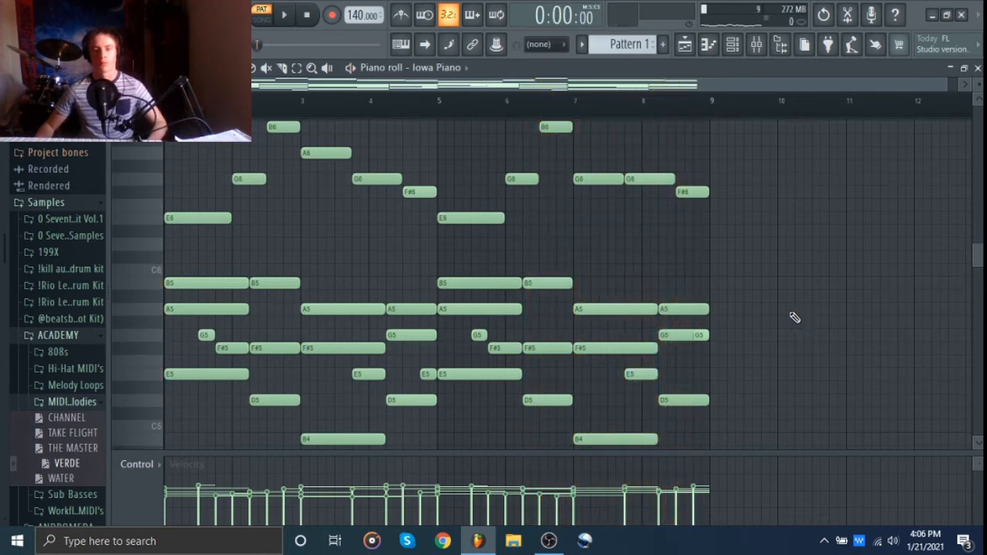
Step: Import the WATER melody MIDI into the Iowa Piano piano roll, deselect its notes and look over their range
{"action": "left_click_drag", "start_coordinate": [64, 479], "coordinate": [351, 374]}
{"action": "left_click", "coordinate": [603, 352]}
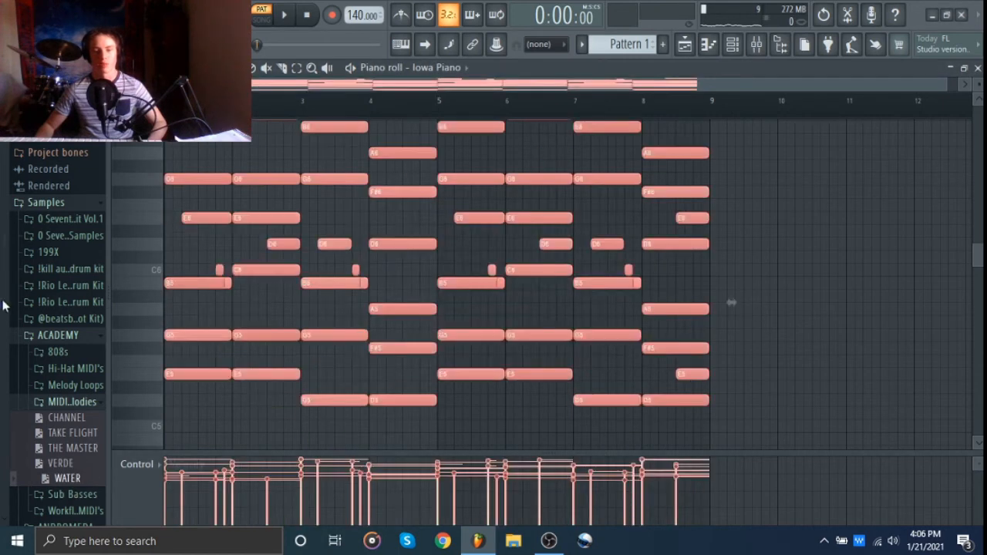
{"action": "left_click", "coordinate": [828, 283]}
{"action": "scroll", "coordinate": [809, 286], "scroll_direction": "up", "scroll_amount": 5}
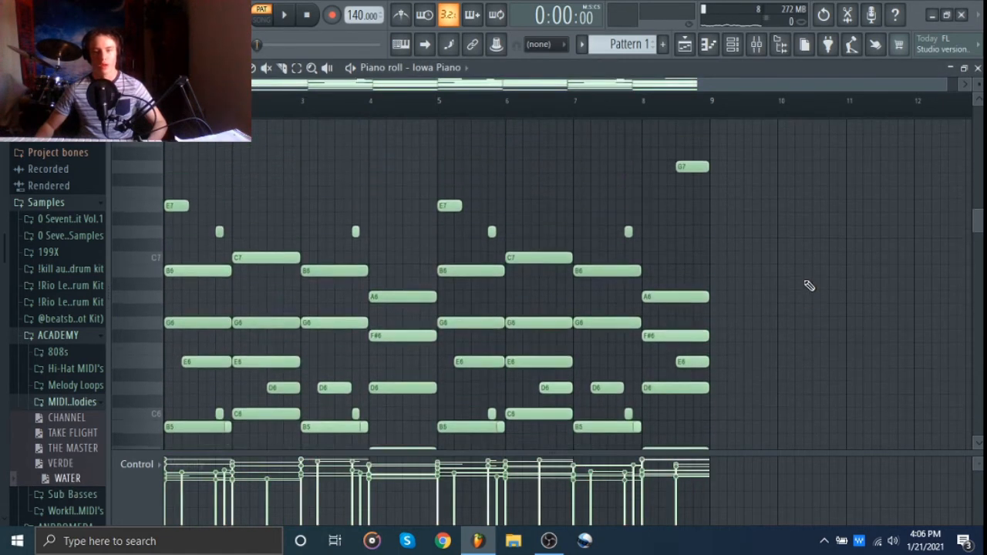
{"action": "scroll", "coordinate": [809, 286], "scroll_direction": "down", "scroll_amount": 5}
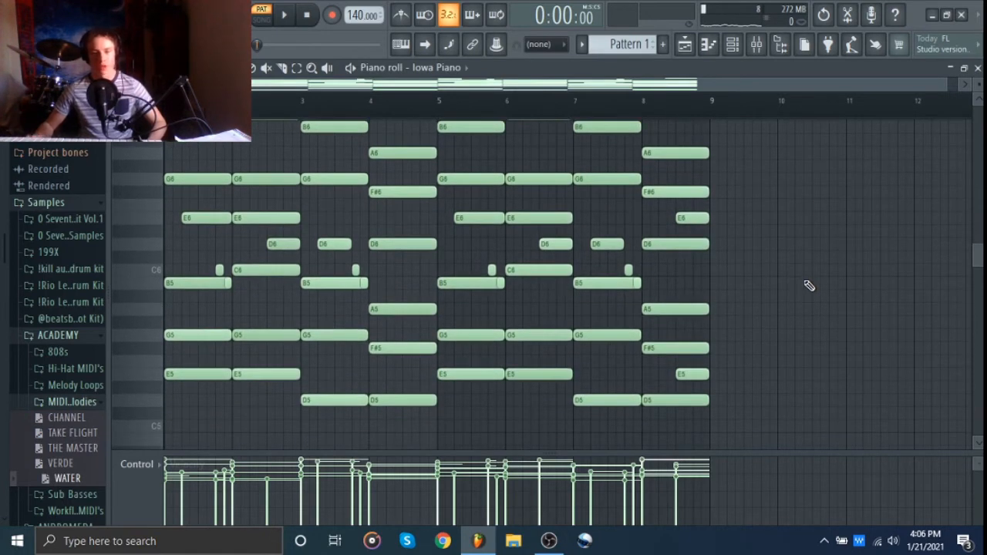
Step: Play the WATER melody through once and stop playback
{"action": "key", "text": "space"}
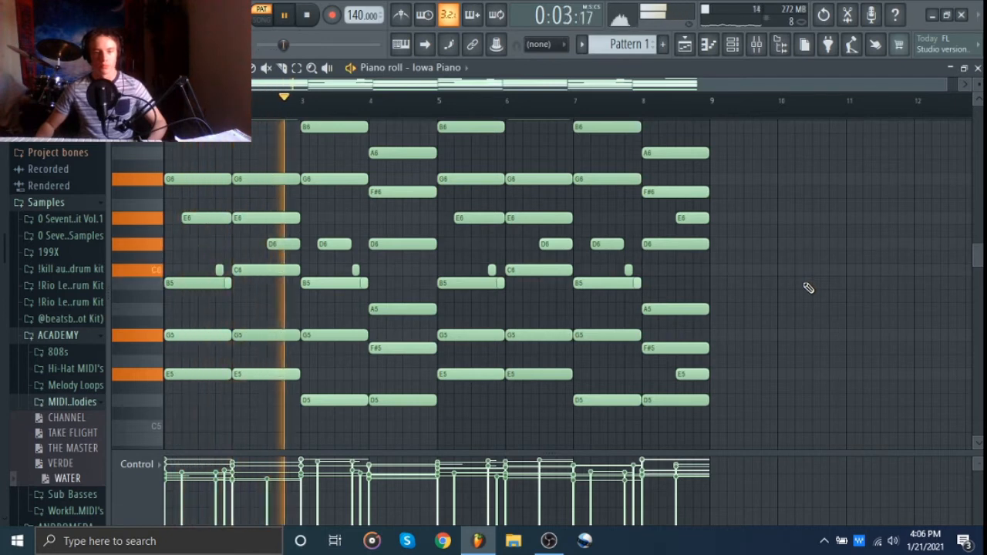
{"action": "scroll", "coordinate": [808, 288], "scroll_direction": "up", "scroll_amount": 2}
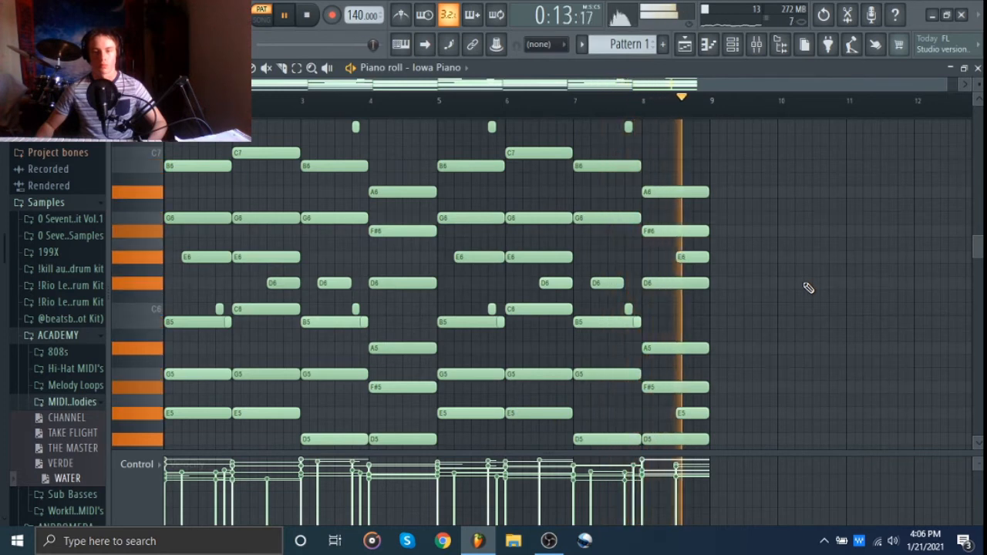
{"action": "key", "text": "space"}
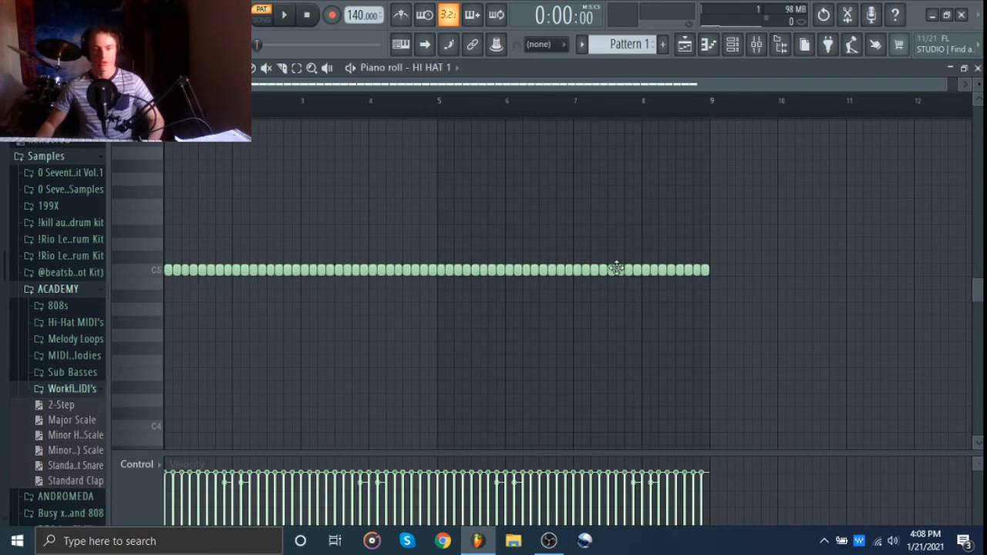
Step: View the CLAP 1 and slip channels in the piano roll, play the drum pattern and stop it
{"action": "left_click", "coordinate": [451, 70]}
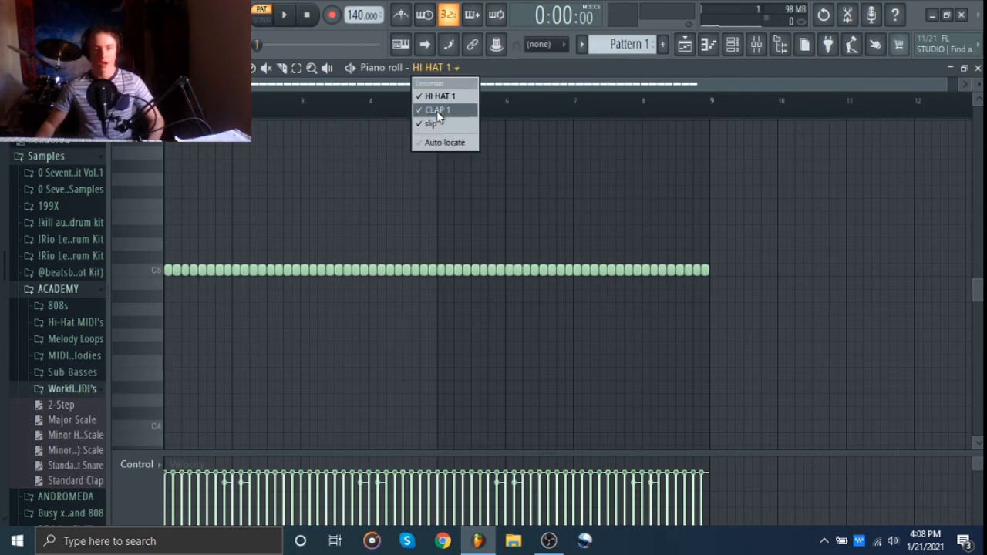
{"action": "left_click", "coordinate": [438, 109]}
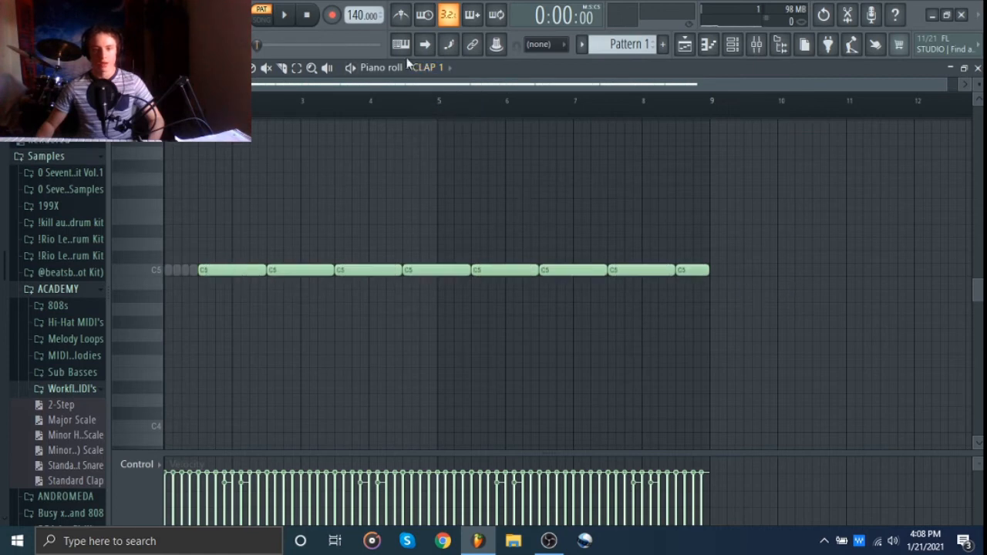
{"action": "left_click", "coordinate": [434, 68]}
{"action": "left_click", "coordinate": [429, 124]}
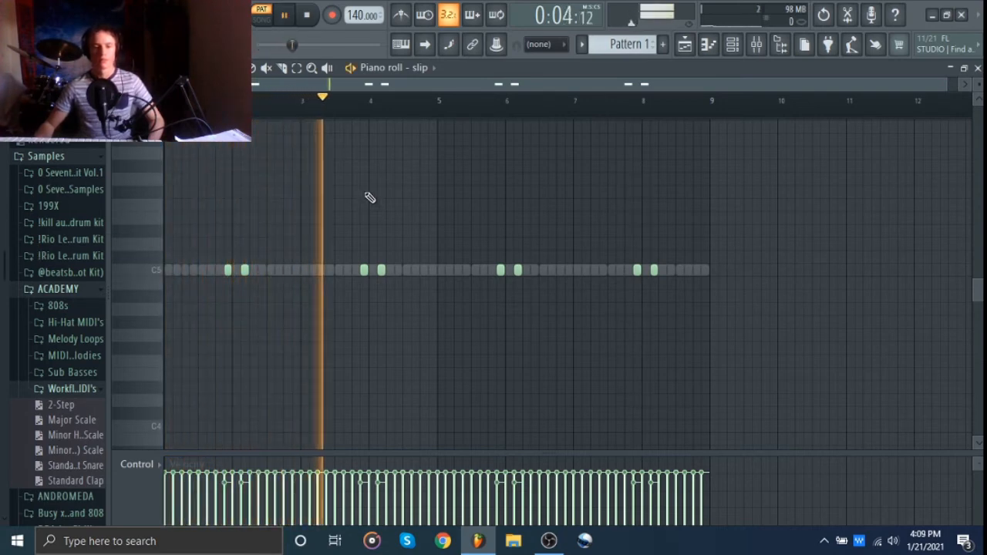
{"action": "key", "text": "space"}
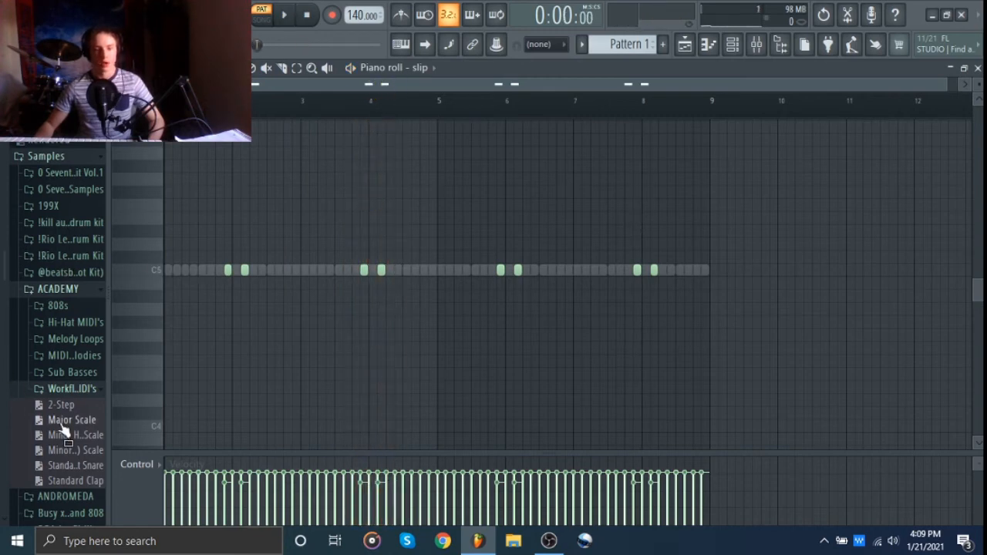
Step: Import the Major Scale MIDI from the workflow MIDIs folder into the Sampler piano roll and look over its notes down to C0
{"action": "scroll", "coordinate": [62, 428], "scroll_direction": "down", "scroll_amount": 3}
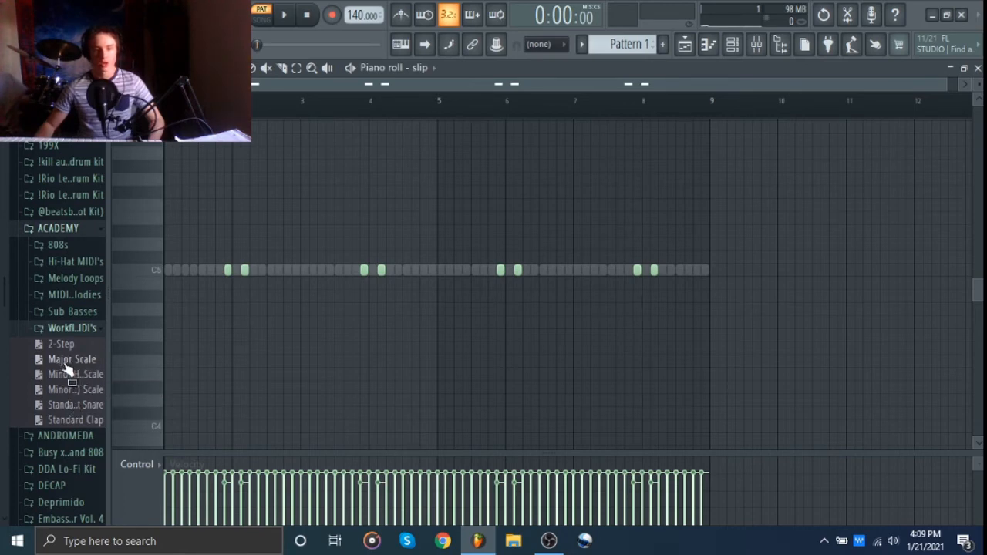
{"action": "left_click_drag", "start_coordinate": [242, 355], "coordinate": [54, 390]}
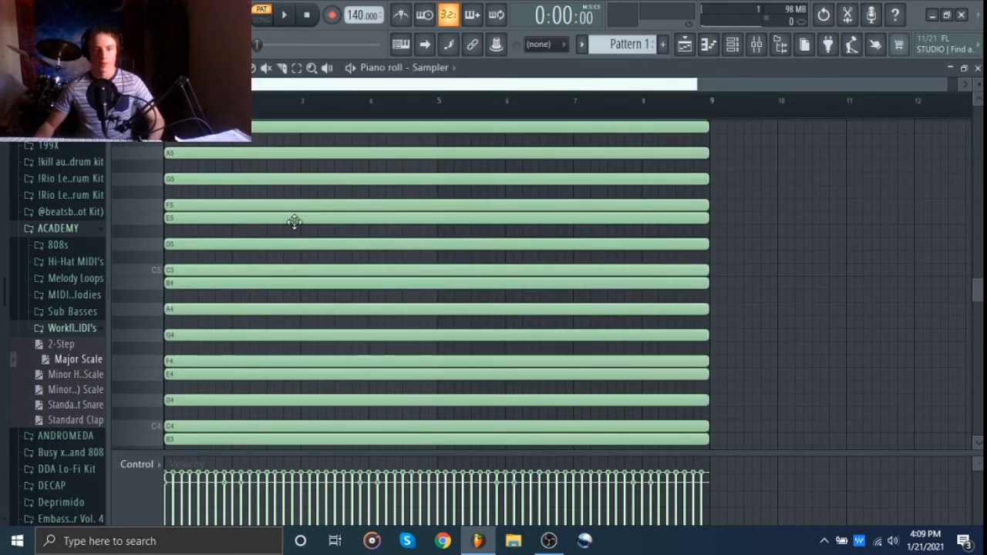
{"action": "scroll", "coordinate": [296, 222], "scroll_direction": "down", "scroll_amount": 10}
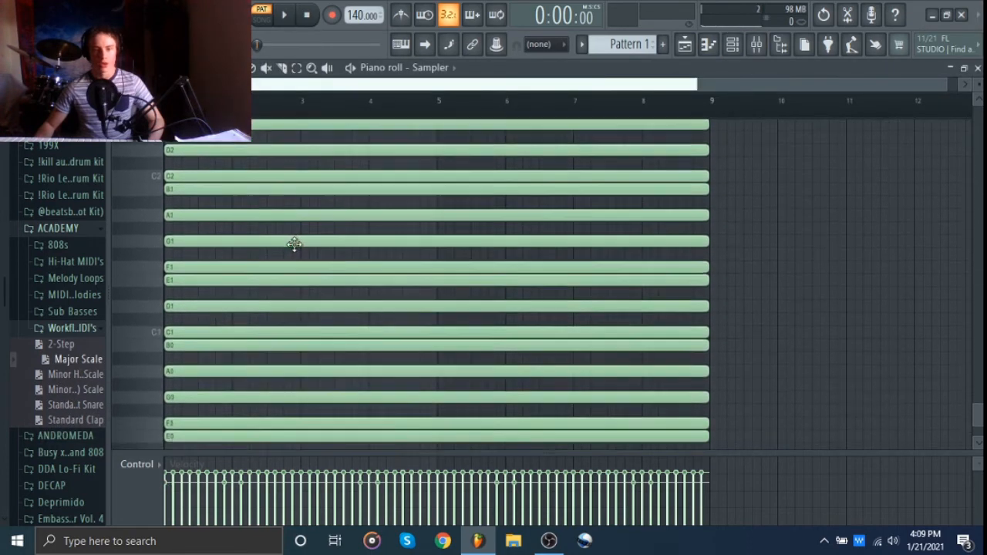
{"action": "scroll", "coordinate": [267, 434], "scroll_direction": "down", "scroll_amount": 2}
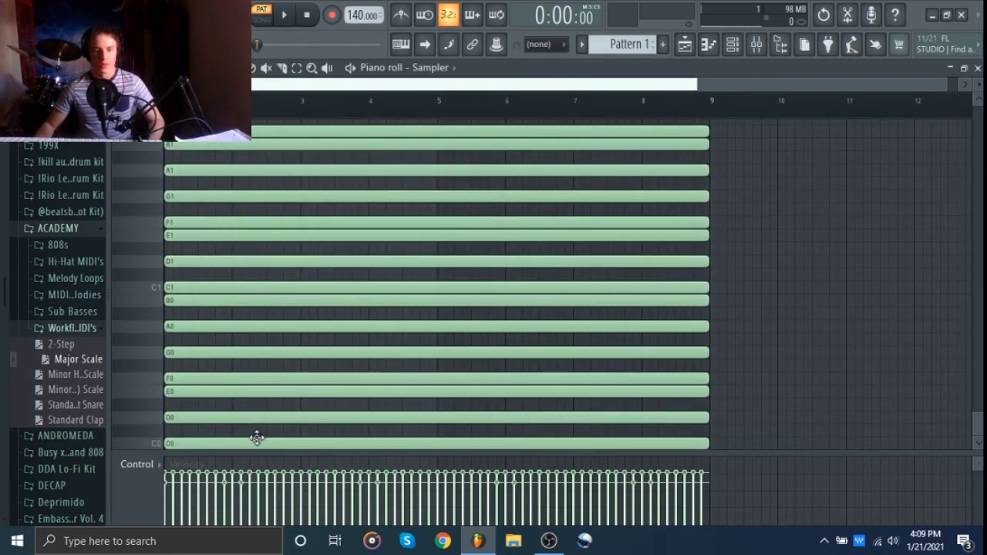
{"action": "left_click_drag", "start_coordinate": [980, 427], "coordinate": [978, 233]}
Step: Import the natural minor scale MIDI over the major scale in the Sampler piano roll, deselect its notes and look over the lower octaves
{"action": "left_click_drag", "start_coordinate": [49, 377], "coordinate": [294, 352]}
{"action": "left_click", "coordinate": [592, 348]}
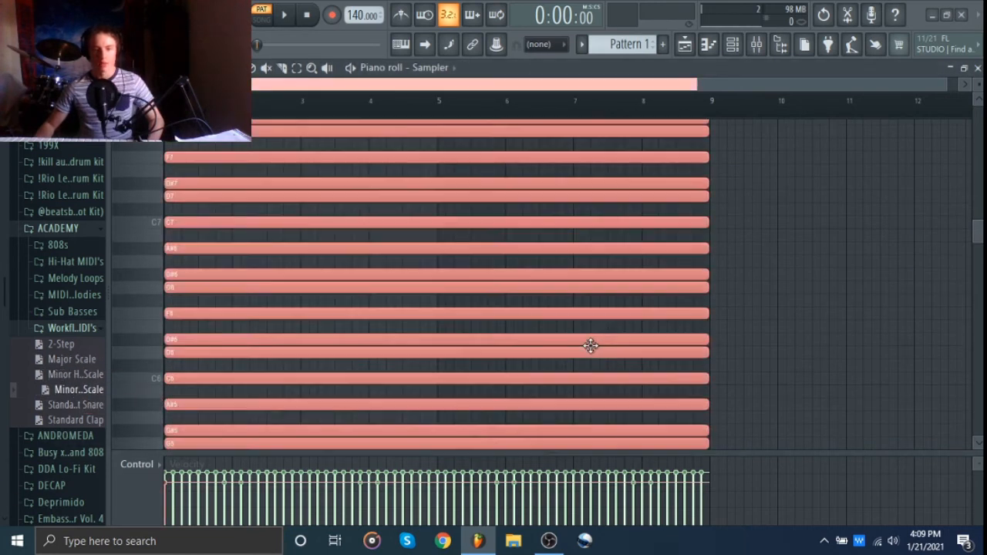
{"action": "key", "text": "ctrl+d"}
{"action": "scroll", "coordinate": [808, 276], "scroll_direction": "down", "scroll_amount": 6}
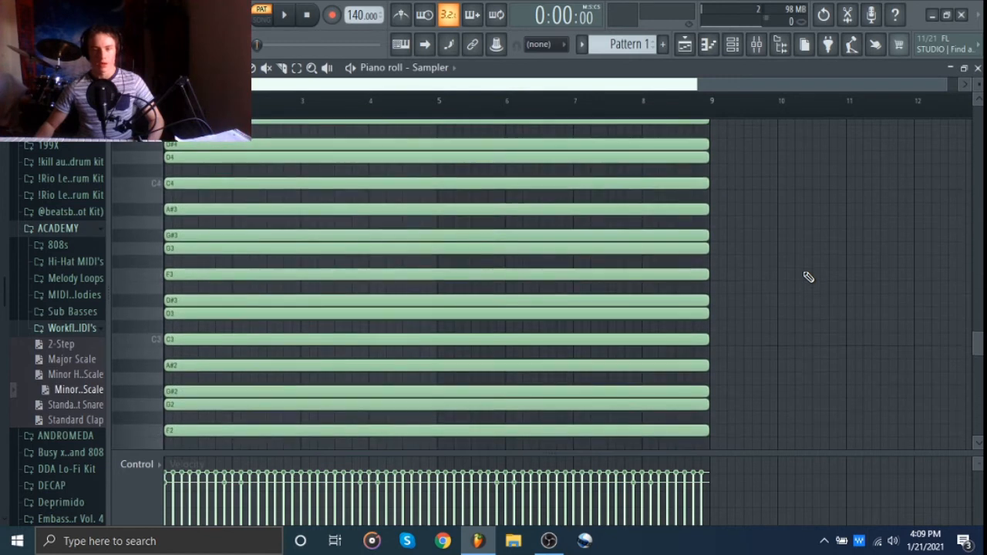
Step: Import the Minor Harmonic Scale MIDI over the natural minor scale in the Sampler piano roll, deselect its notes and look over them
{"action": "scroll", "coordinate": [808, 276], "scroll_direction": "up", "scroll_amount": 2}
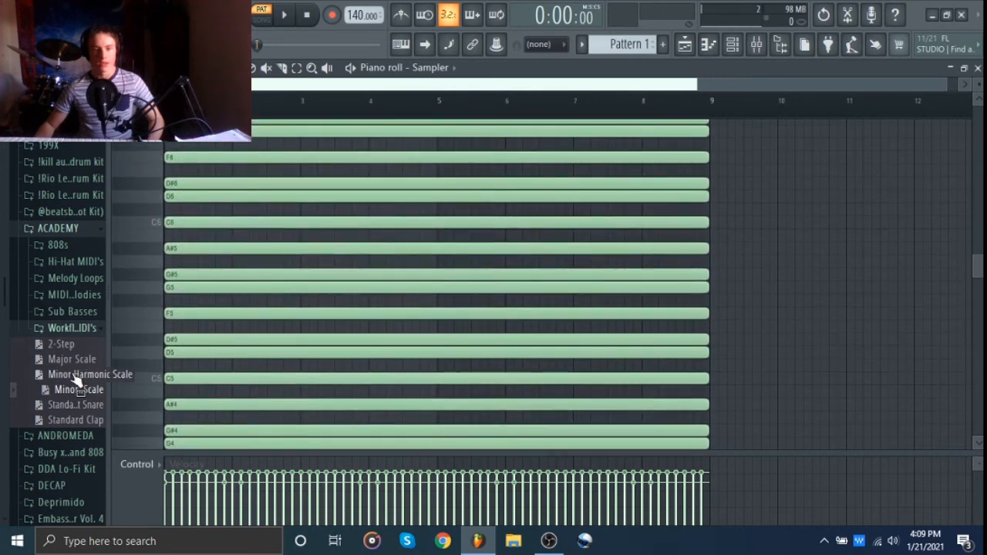
{"action": "left_click_drag", "start_coordinate": [76, 378], "coordinate": [302, 346]}
{"action": "left_click", "coordinate": [600, 349]}
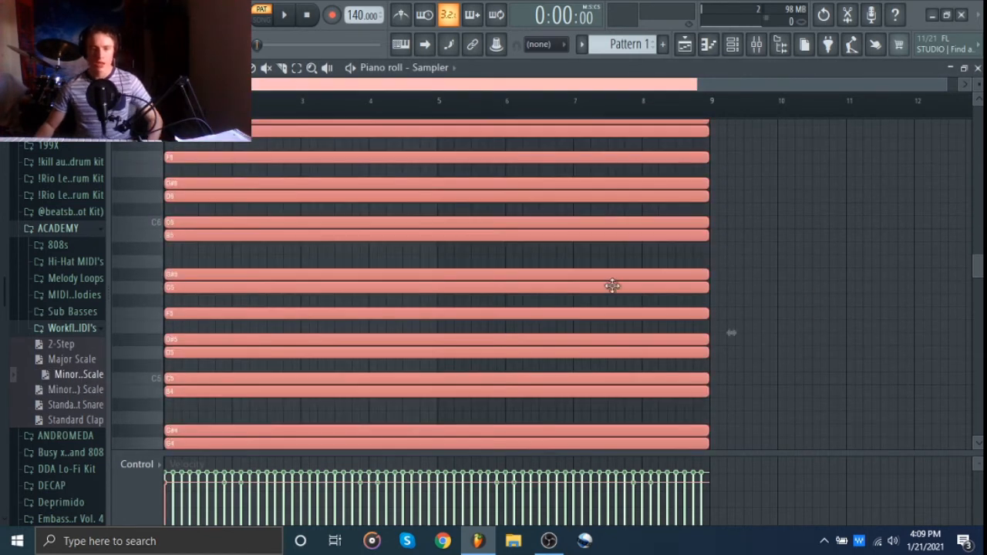
{"action": "key", "text": "ctrl+d"}
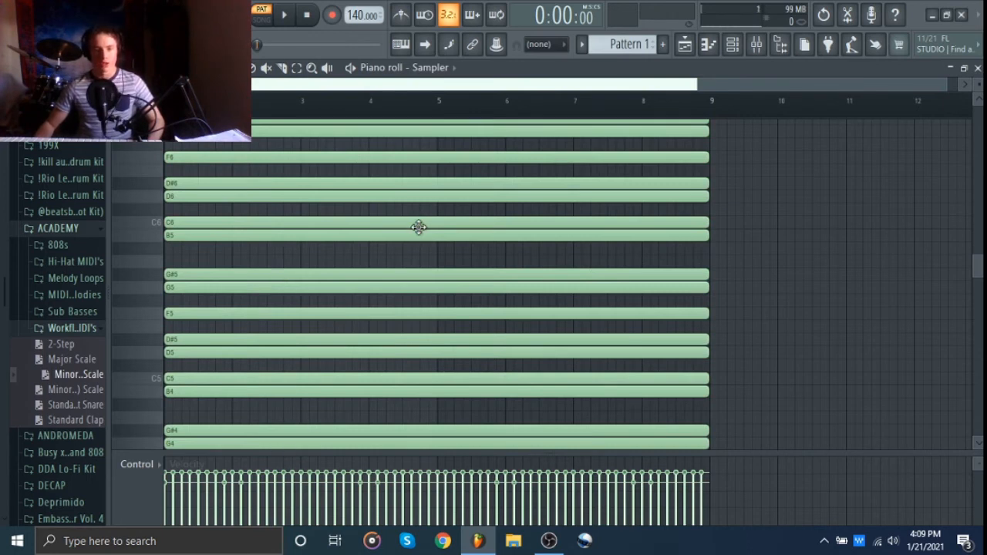
{"action": "scroll", "coordinate": [420, 230], "scroll_direction": "down", "scroll_amount": 2}
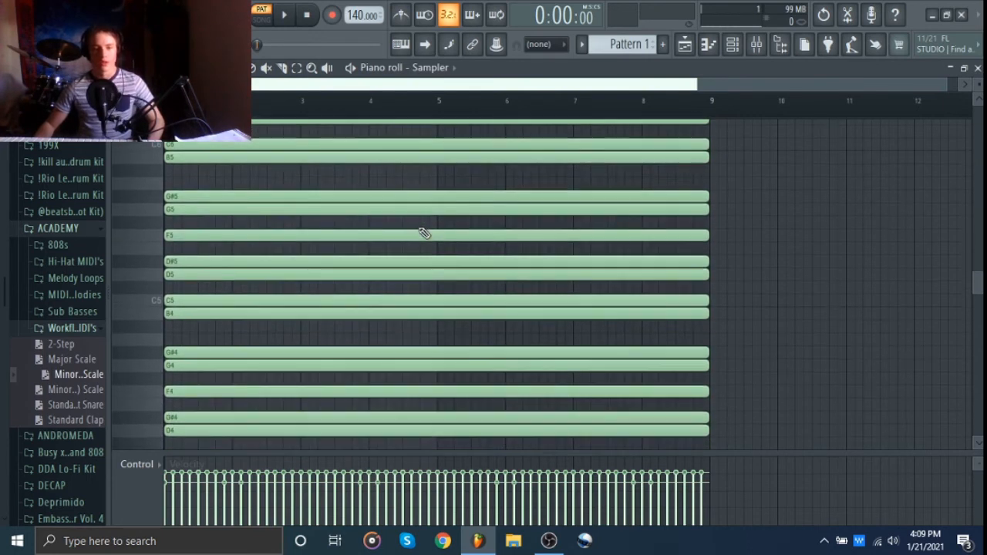
{"action": "scroll", "coordinate": [420, 230], "scroll_direction": "down", "scroll_amount": 1}
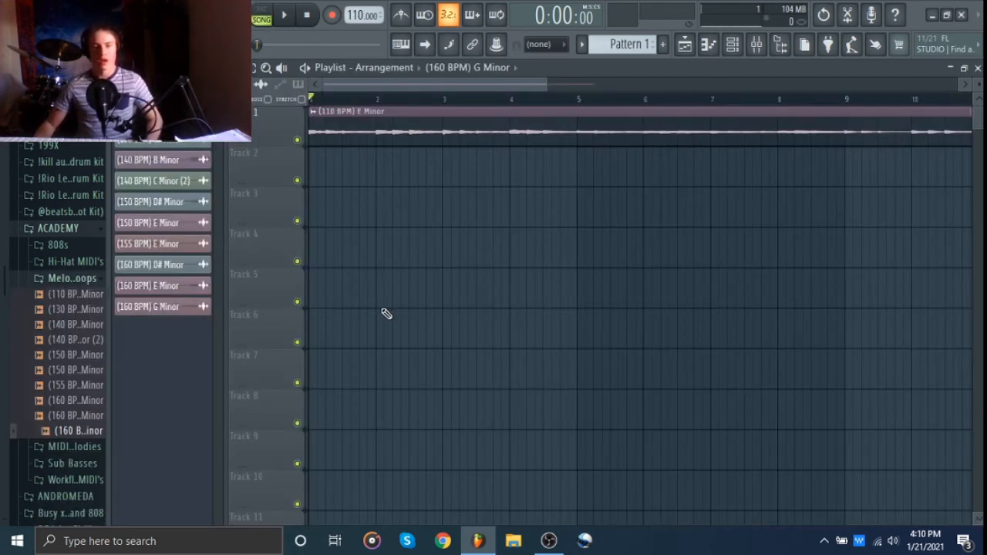
Step: Look over the (110 BPM) E Minor melody loop in the playlist, play it through and stop playback
{"action": "scroll", "coordinate": [322, 135], "scroll_direction": "up", "scroll_amount": 4}
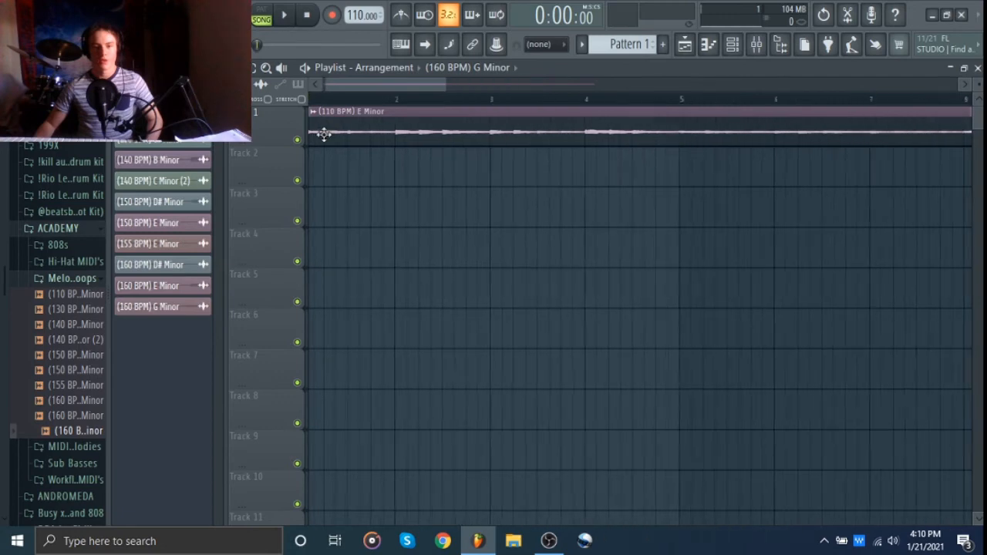
{"action": "scroll", "coordinate": [617, 238], "scroll_direction": "down", "scroll_amount": 6}
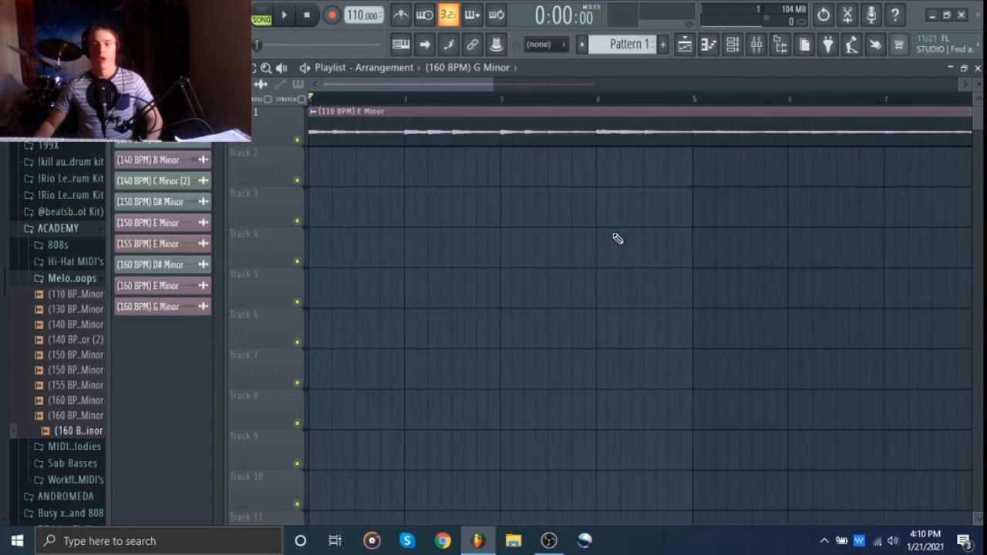
{"action": "scroll", "coordinate": [617, 238], "scroll_direction": "down", "scroll_amount": 2}
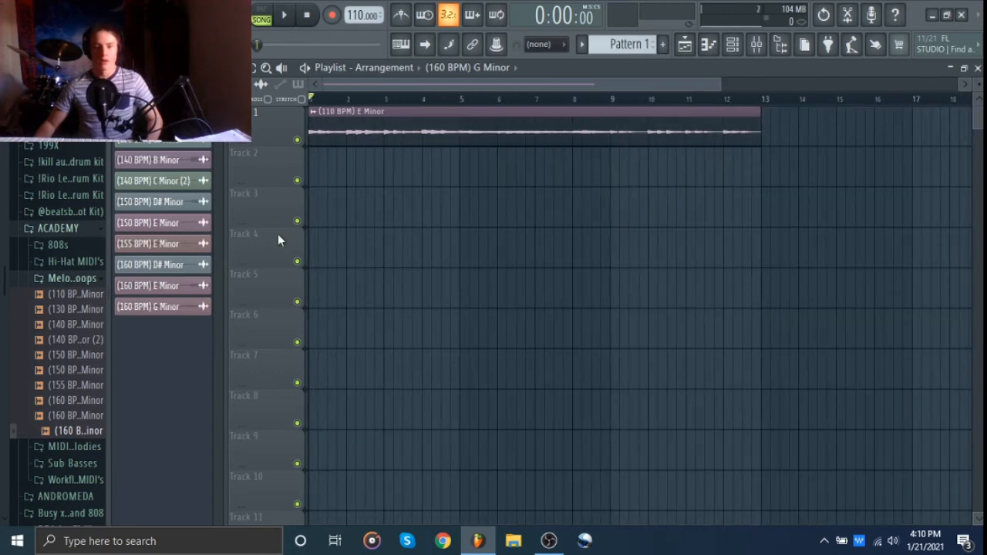
{"action": "scroll", "coordinate": [278, 233], "scroll_direction": "up", "scroll_amount": 2}
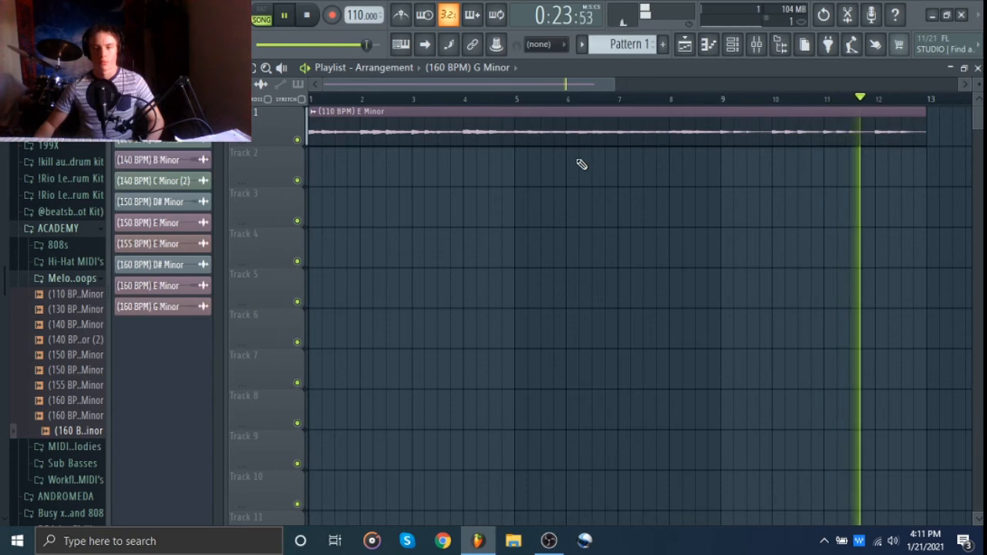
{"action": "scroll", "coordinate": [581, 165], "scroll_direction": "down", "scroll_amount": 2}
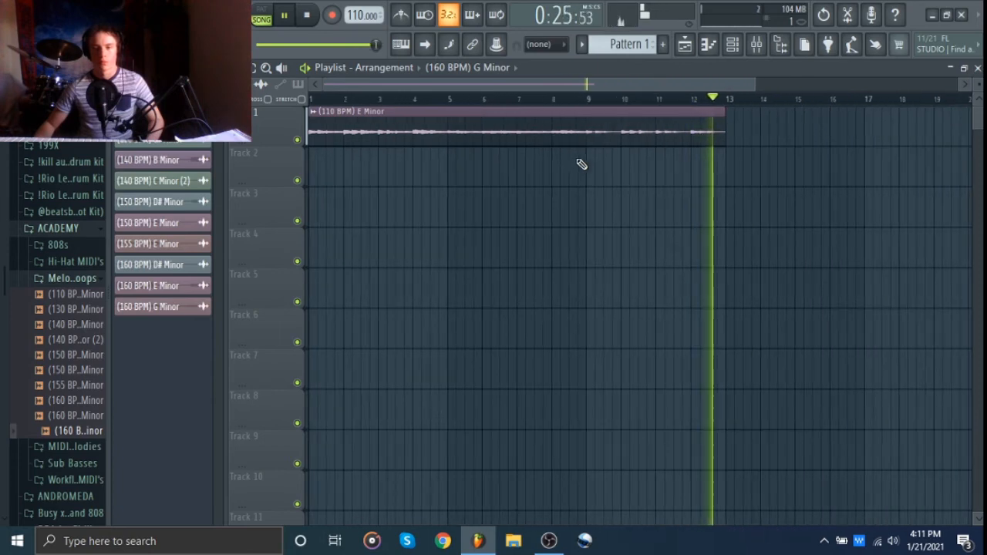
{"action": "key", "text": "space"}
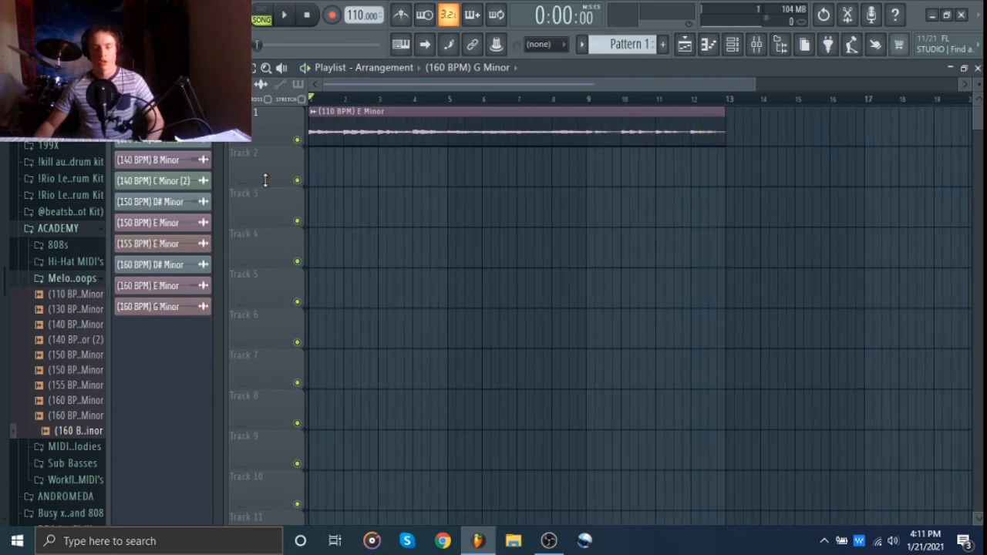
Step: Highlight the first four bars of the (110 BPM) E Minor loop, restore the deleted clip, highlight its remaining bars and clear the selection
{"action": "scroll", "coordinate": [265, 180], "scroll_direction": "up", "scroll_amount": 3}
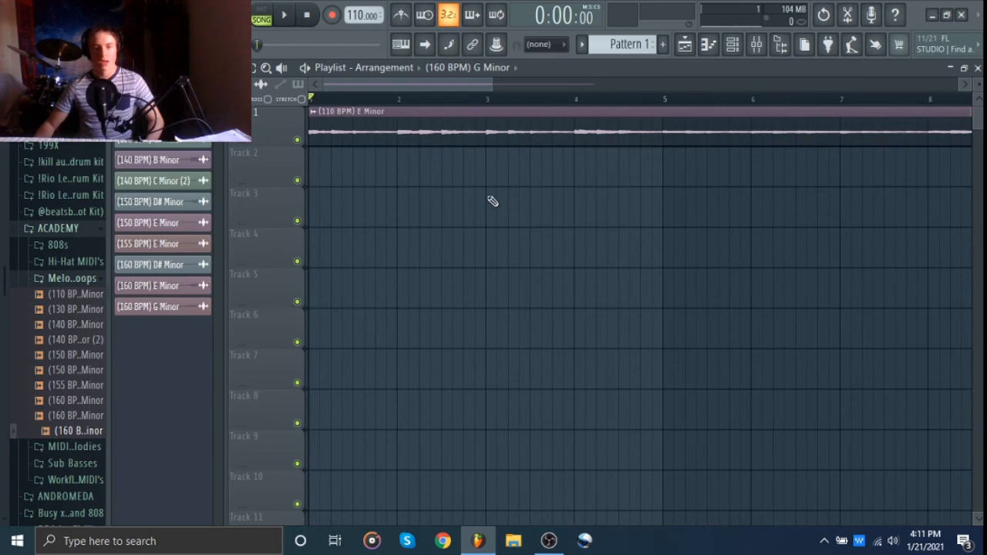
{"action": "scroll", "coordinate": [493, 201], "scroll_direction": "down", "scroll_amount": 3}
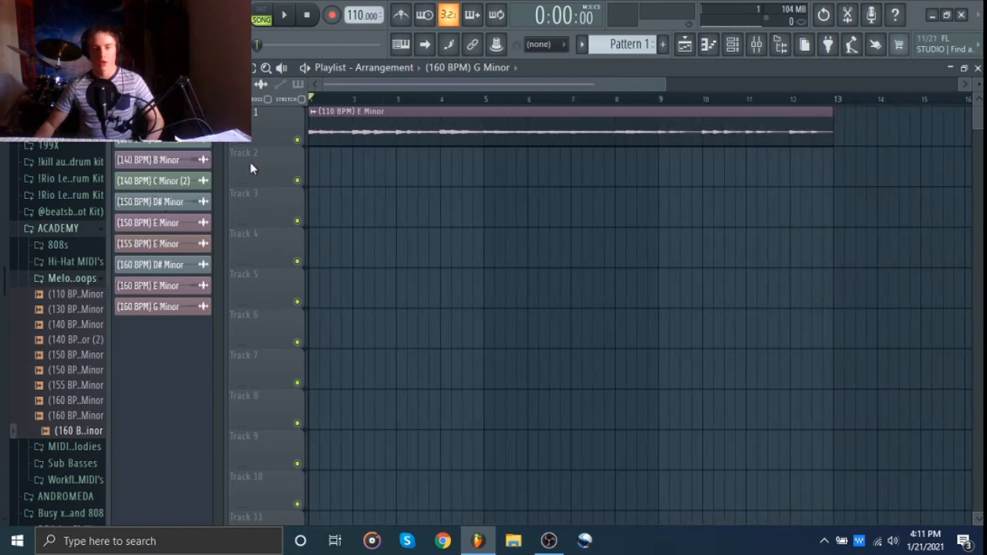
{"action": "scroll", "coordinate": [249, 168], "scroll_direction": "up", "scroll_amount": 1}
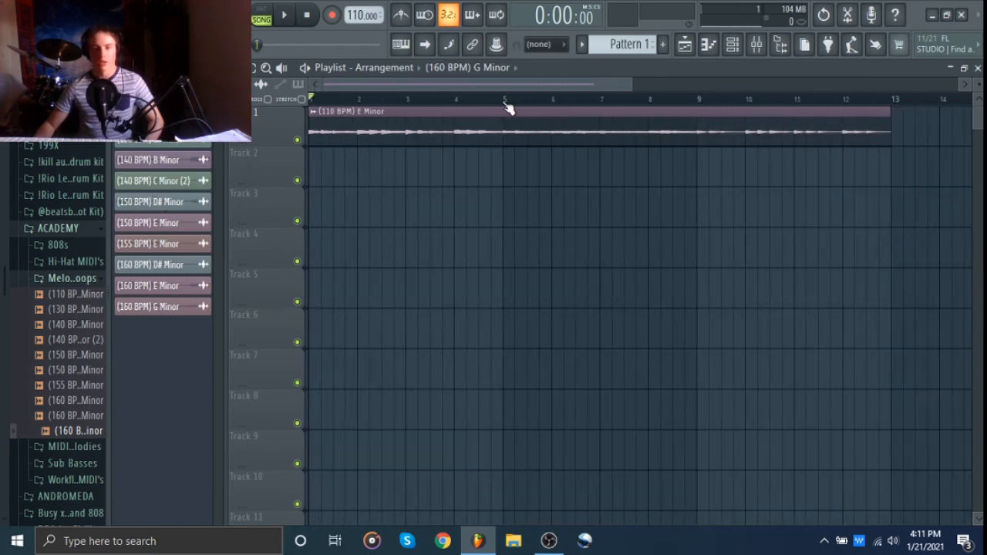
{"action": "left_click_drag", "start_coordinate": [503, 105], "coordinate": [310, 100]}
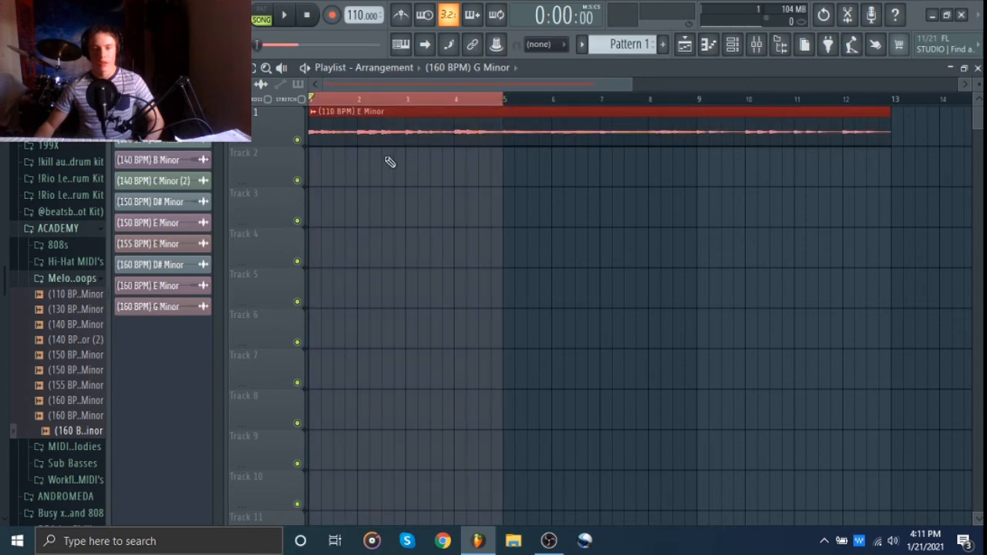
{"action": "right_click", "coordinate": [378, 111]}
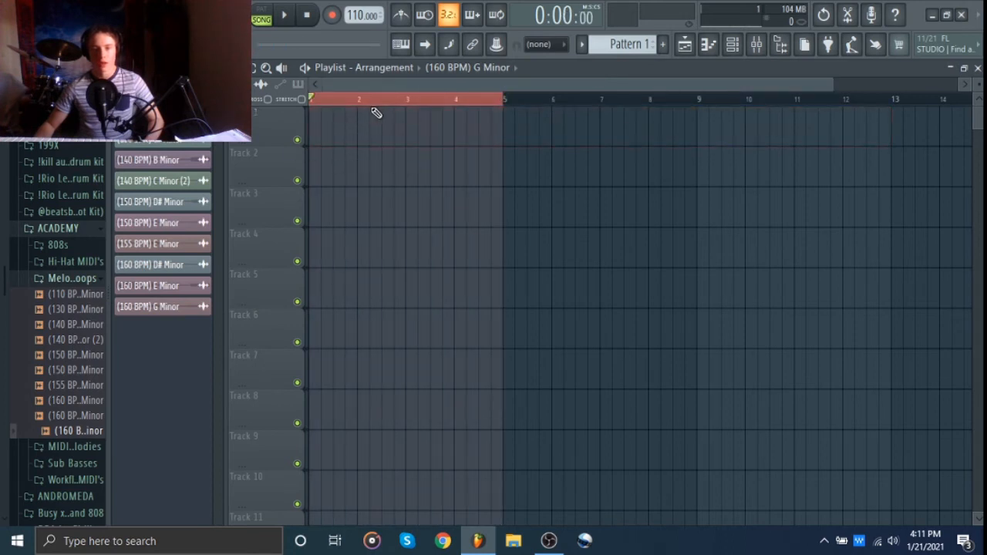
{"action": "key", "text": "ctrl+z"}
{"action": "left_click_drag", "start_coordinate": [504, 100], "coordinate": [893, 115]}
{"action": "key", "text": "ctrl+d"}
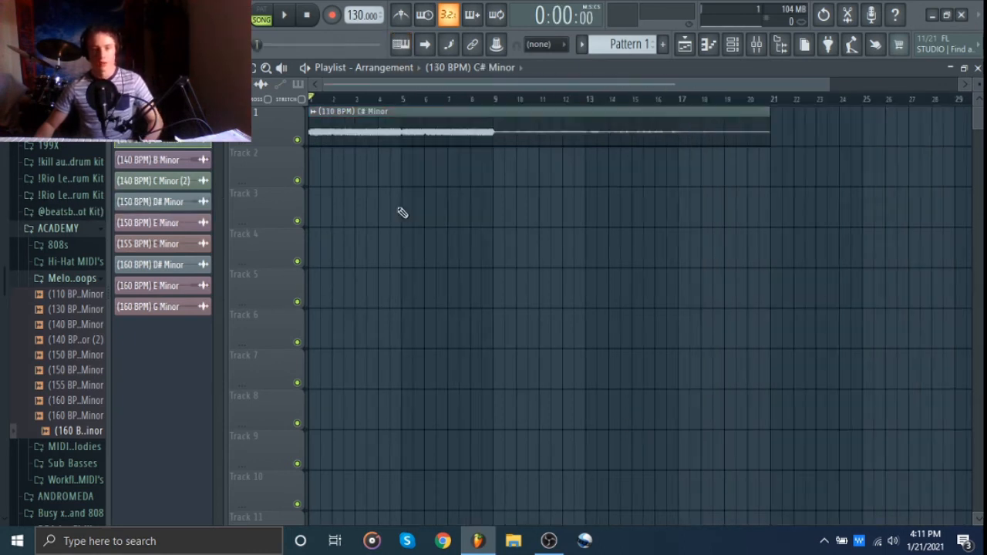
Step: Play the (130 BPM) C# Minor loop in the playlist and stop playback
{"action": "key", "text": "space"}
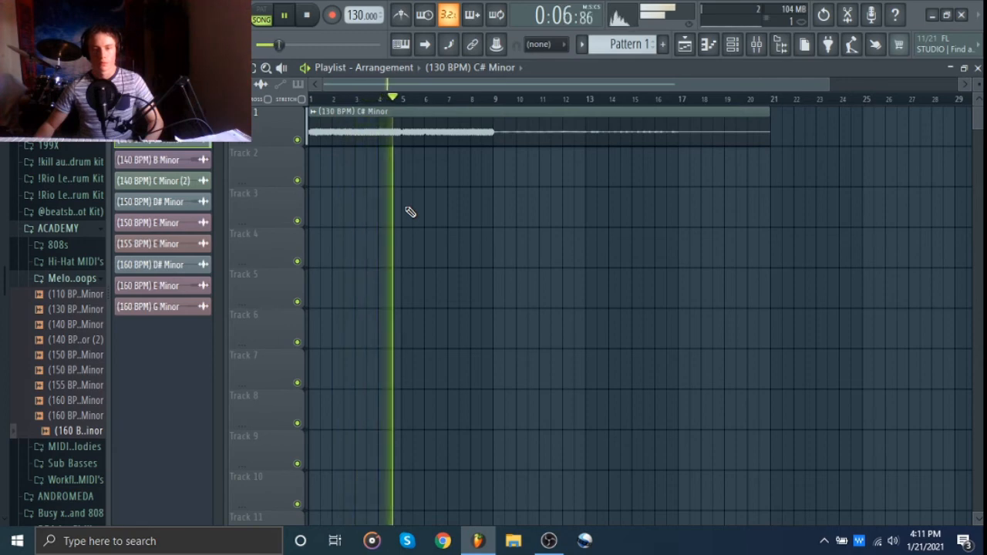
{"action": "key", "text": "space"}
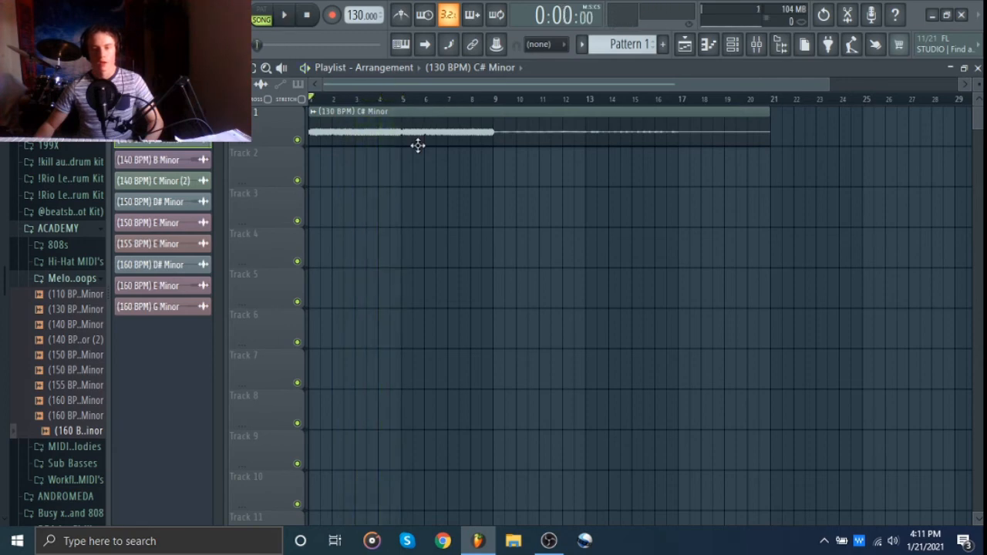
{"action": "scroll", "coordinate": [417, 146], "scroll_direction": "up", "scroll_amount": 1}
{"action": "left_click_drag", "start_coordinate": [528, 252], "coordinate": [737, 291]}
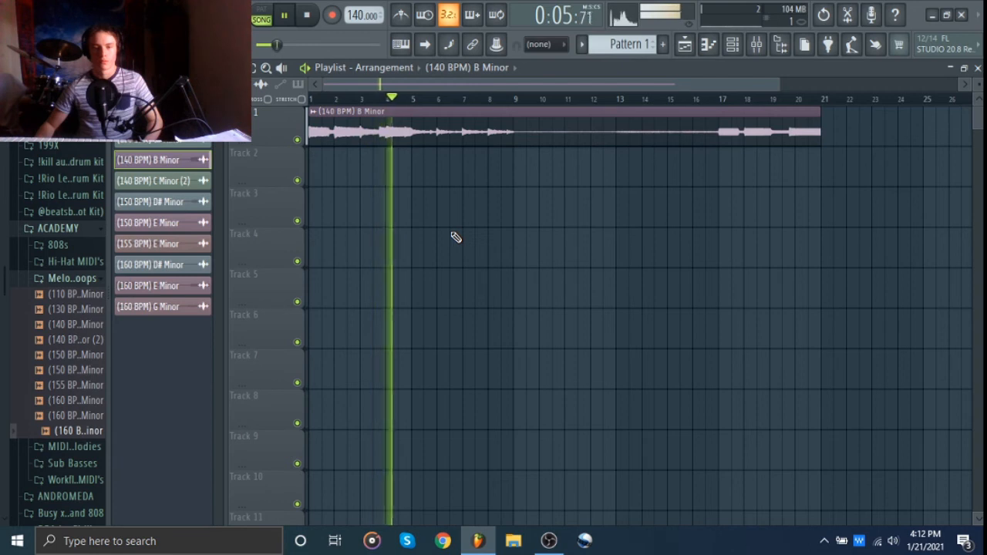
Step: Stop the (140 BPM) B Minor loop, replace its clip with (140 BPM) C Minor (2) on track 1 and play it
{"action": "key", "text": "space"}
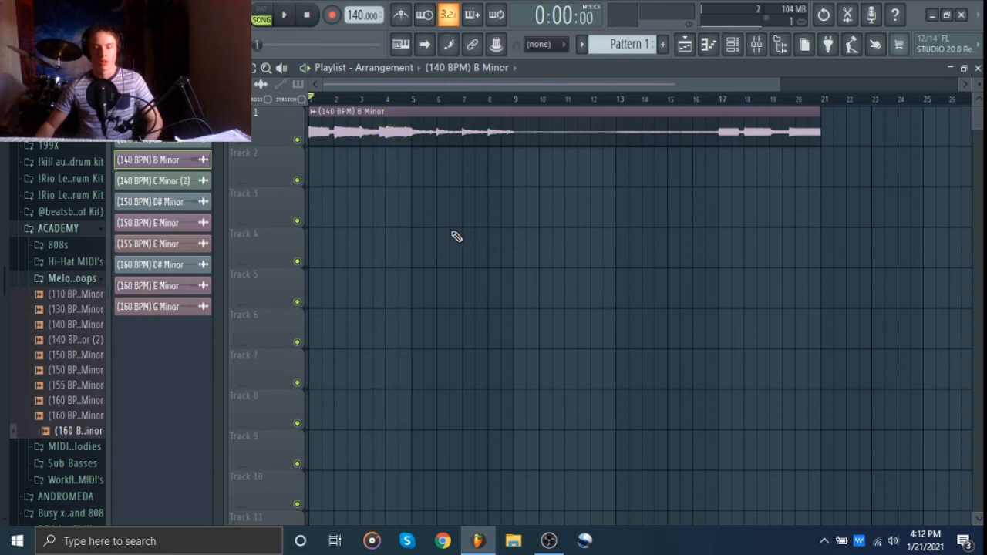
{"action": "right_click", "coordinate": [550, 140]}
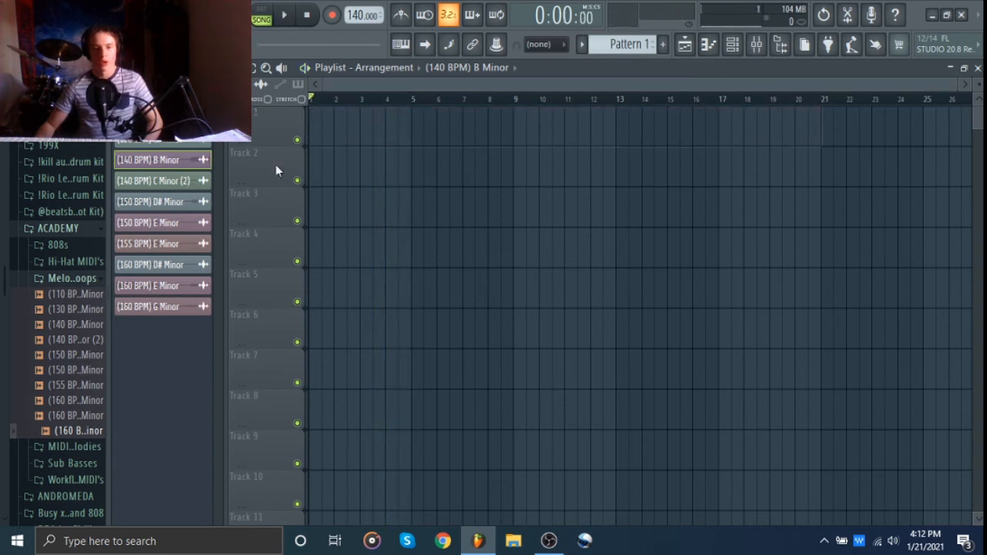
{"action": "left_click", "coordinate": [380, 142]}
{"action": "scroll", "coordinate": [375, 197], "scroll_direction": "down", "scroll_amount": 3}
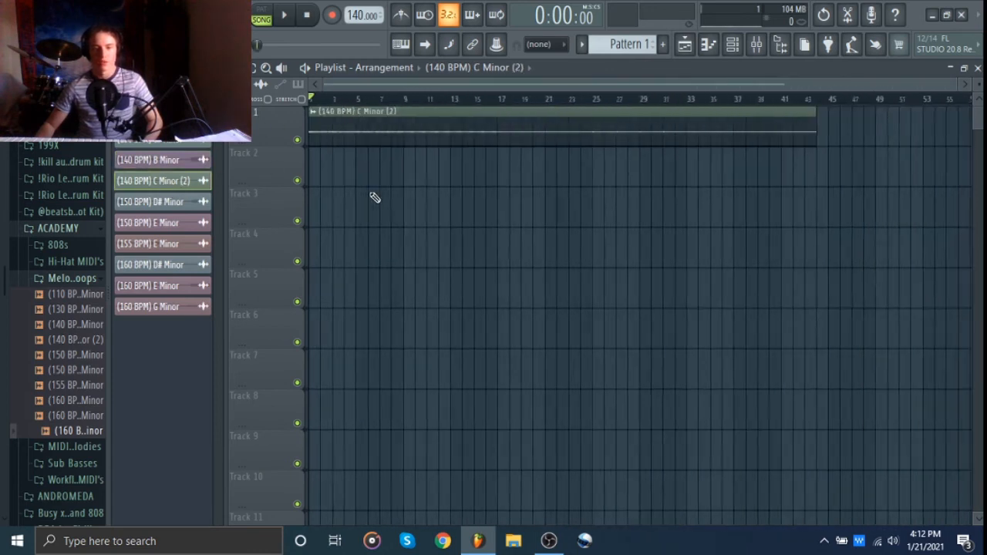
{"action": "key", "text": "space"}
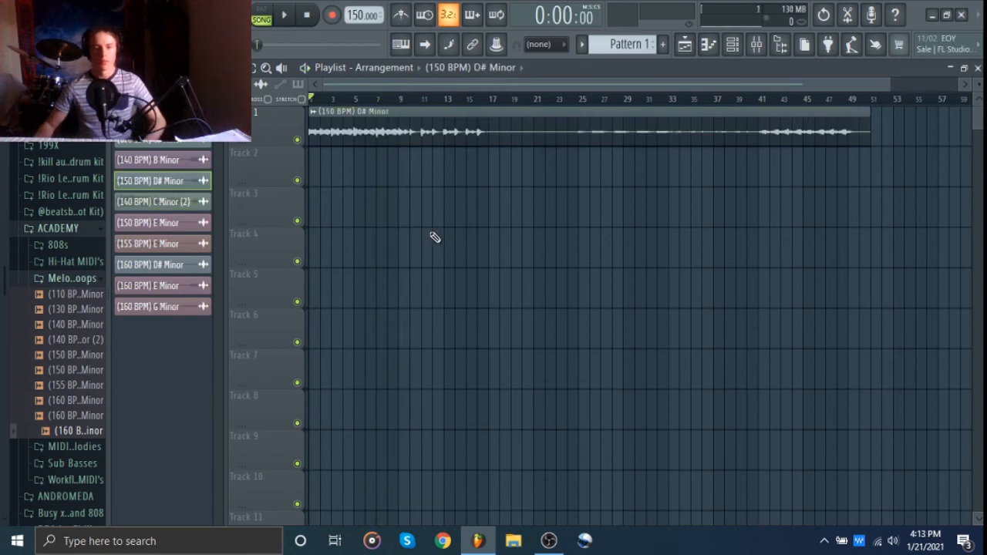
Step: Audition the (150 BPM) D# Minor loop and the (150 BPM) E Minor loop, stopping playback after each
{"action": "key", "text": "space"}
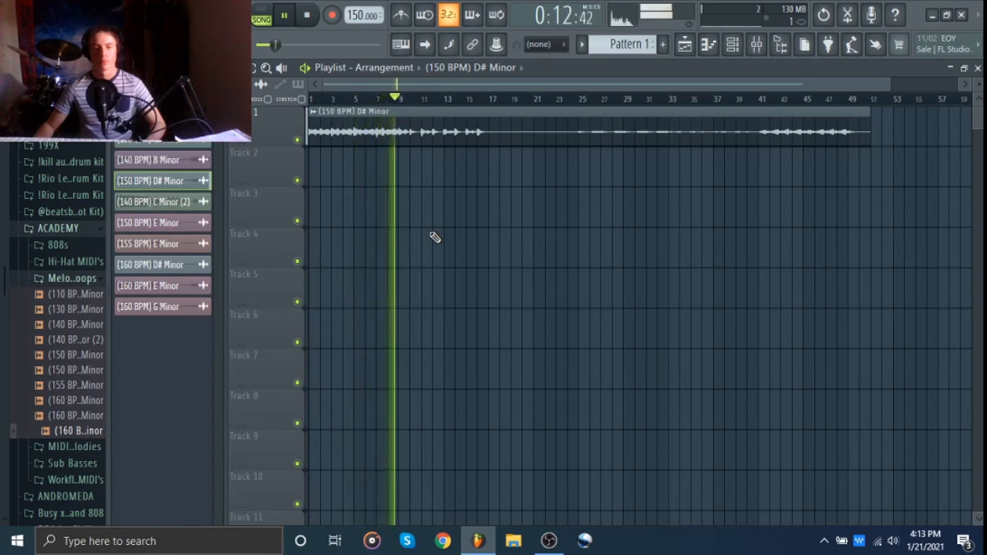
{"action": "key", "text": "space"}
{"action": "key", "text": "space"}
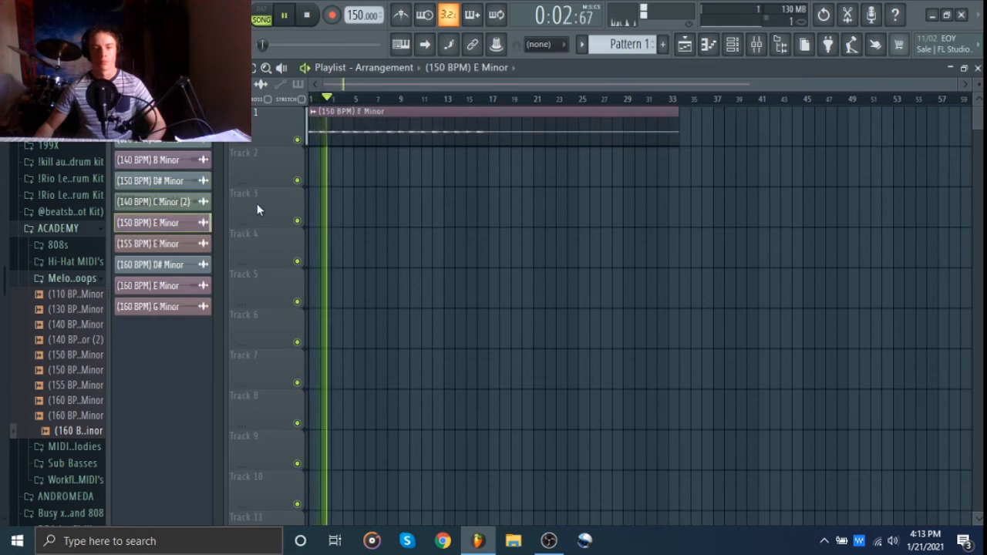
{"action": "scroll", "coordinate": [259, 210], "scroll_direction": "up", "scroll_amount": 3}
{"action": "scroll", "coordinate": [259, 209], "scroll_direction": "up", "scroll_amount": 1}
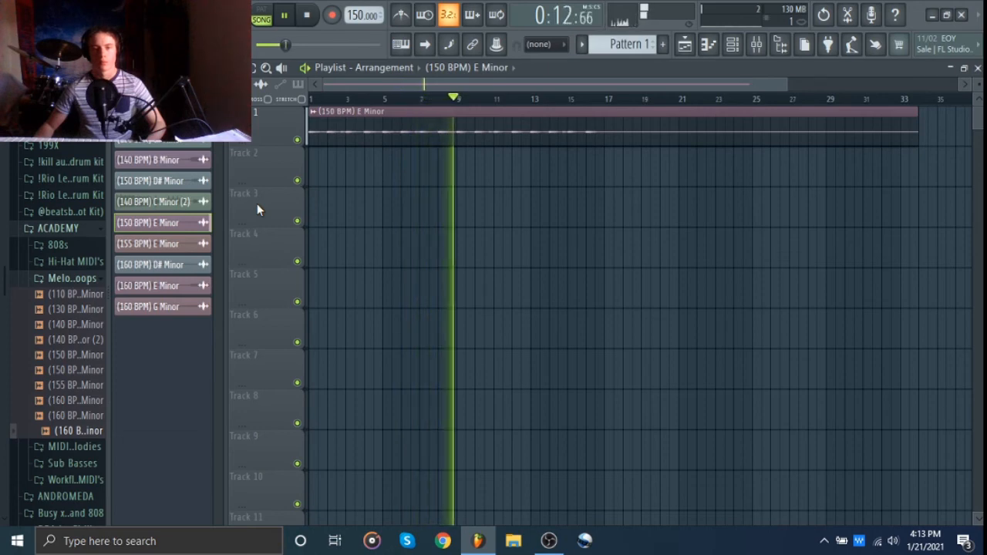
{"action": "key", "text": "space"}
Step: Play the (155 BPM) E Minor loop, stop it and remove its clip from track 1
{"action": "key", "text": "space"}
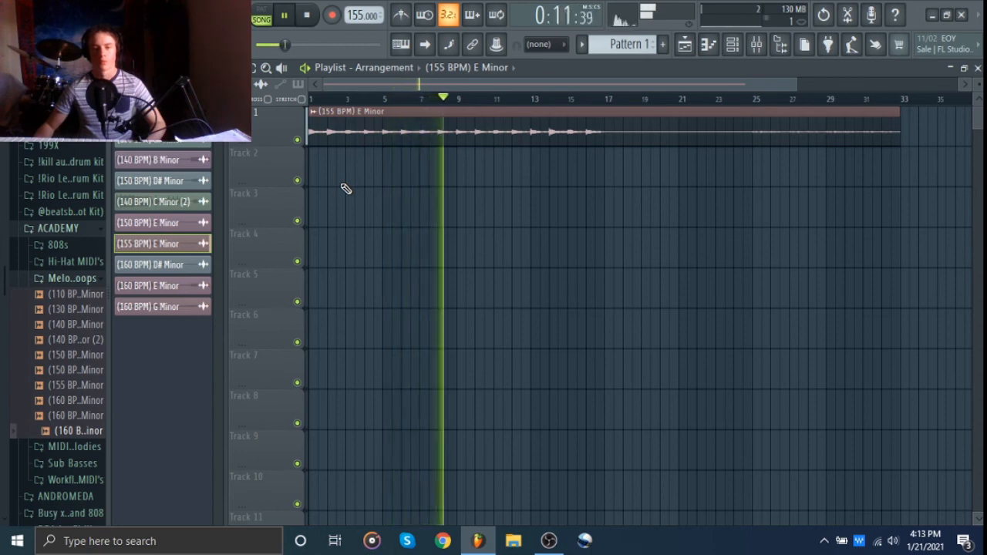
{"action": "key", "text": "space"}
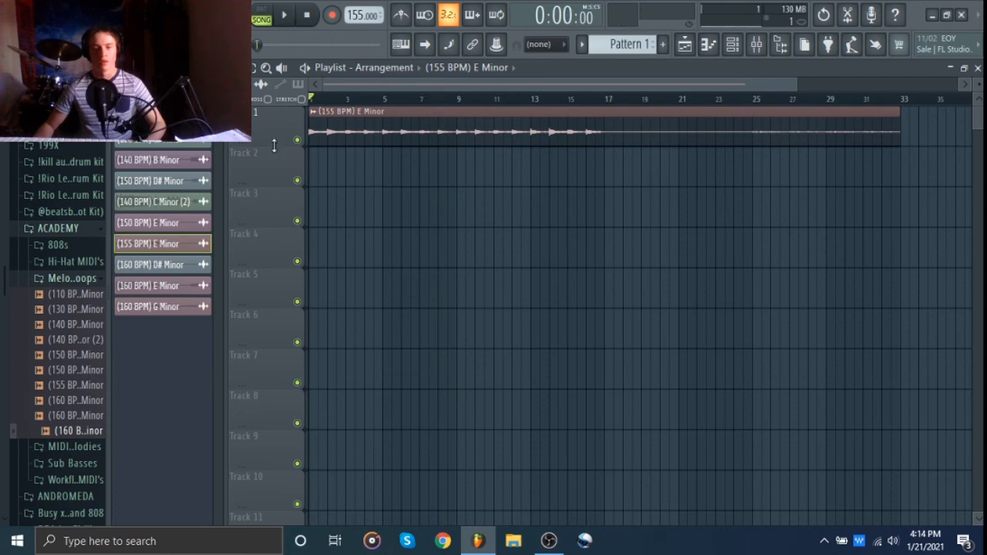
{"action": "right_click", "coordinate": [360, 135]}
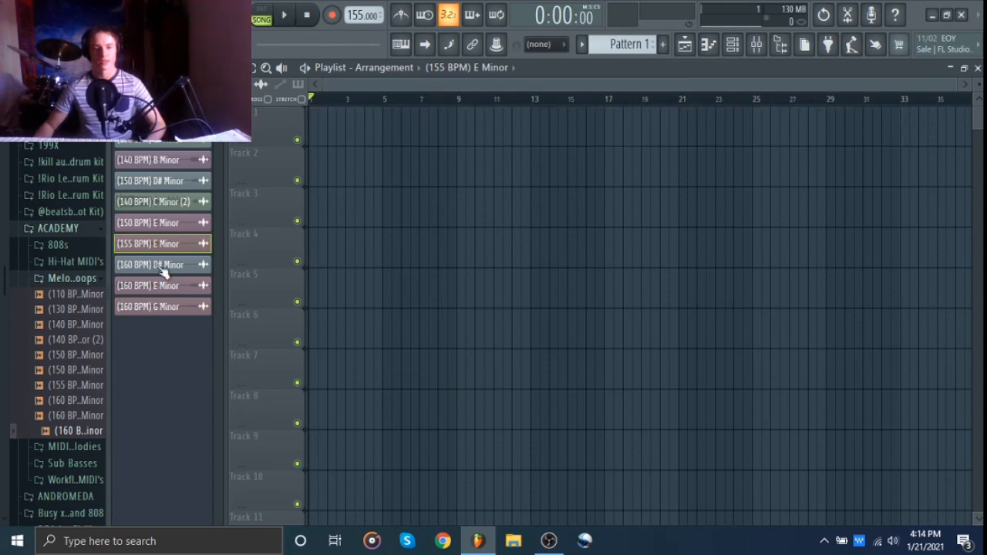
Step: Place the (160 BPM) D# Minor loop at the start of track 1, set the tempo to 160 BPM, play it and stop
{"action": "left_click_drag", "start_coordinate": [370, 126], "coordinate": [312, 123]}
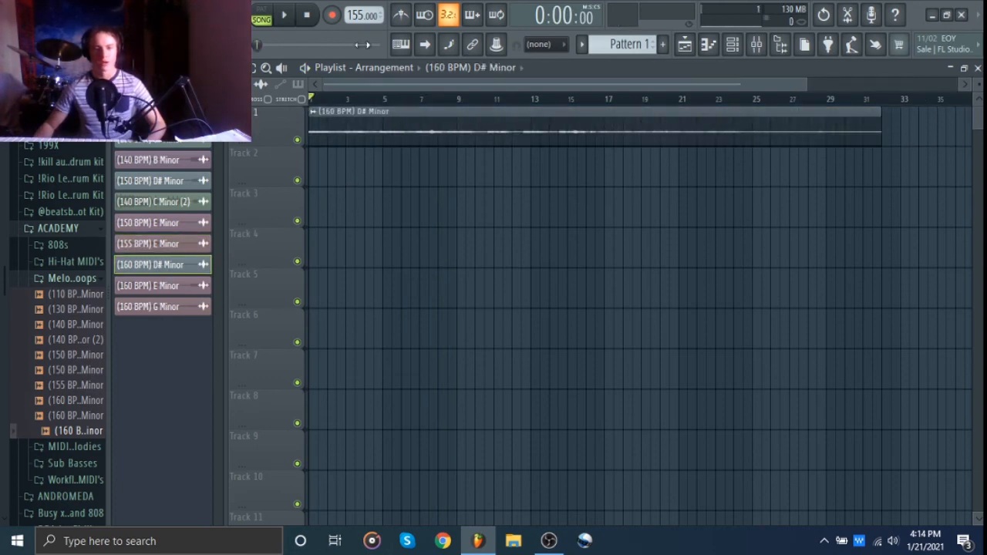
{"action": "right_click", "coordinate": [352, 15]}
{"action": "left_click", "coordinate": [504, 152]}
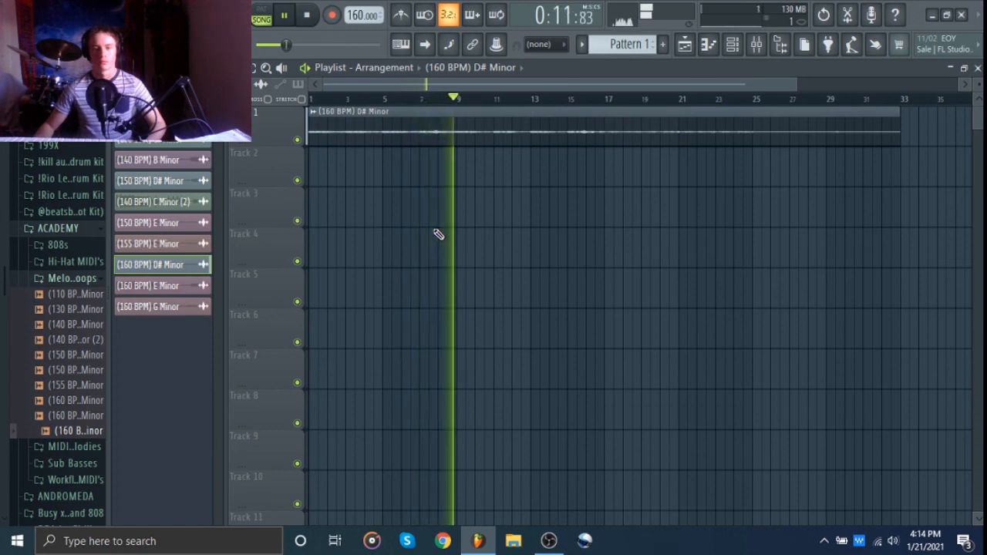
{"action": "key", "text": "space"}
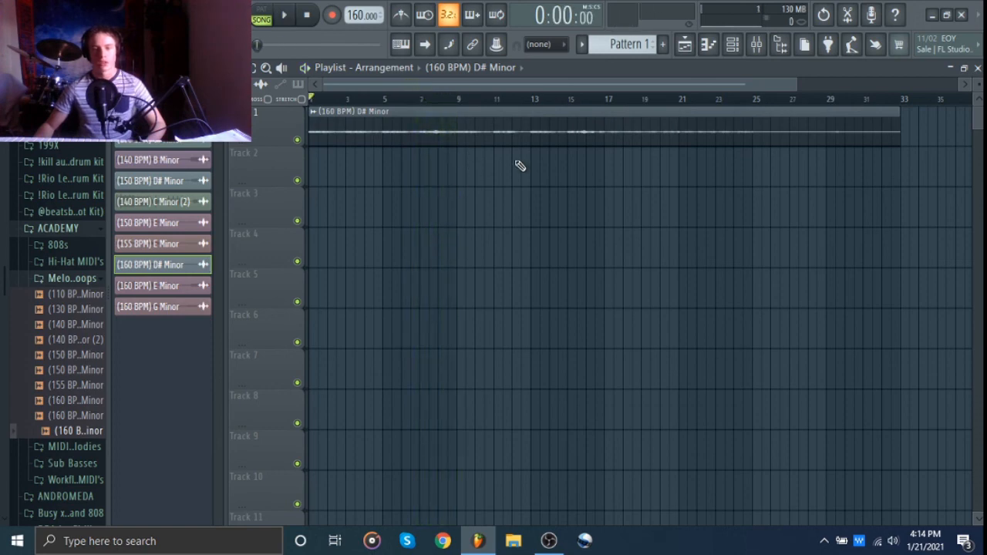
Step: Replace the D# Minor clip with the (160 BPM) E Minor loop at the start of track 1 and play it
{"action": "right_click", "coordinate": [382, 126]}
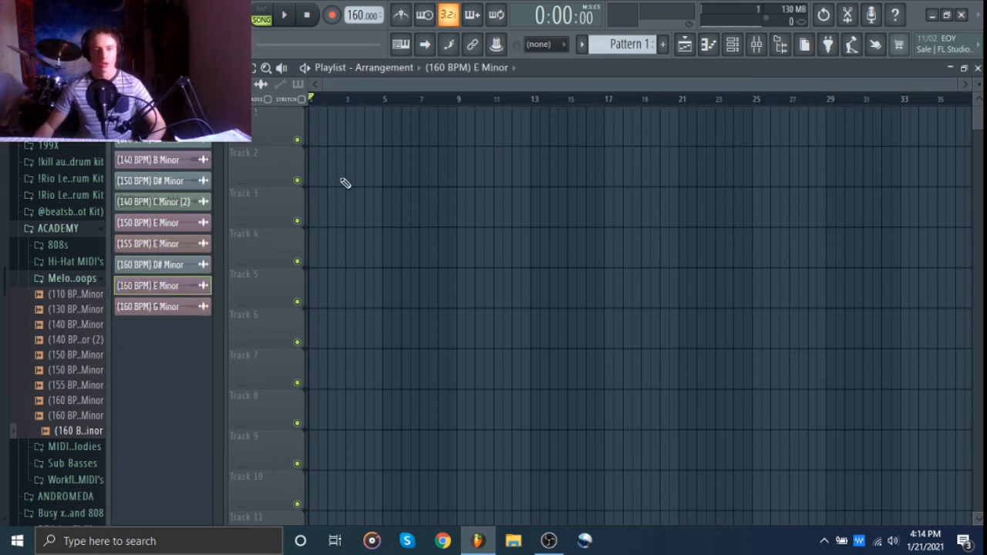
{"action": "left_click", "coordinate": [407, 136]}
{"action": "left_click_drag", "start_coordinate": [407, 136], "coordinate": [319, 136]}
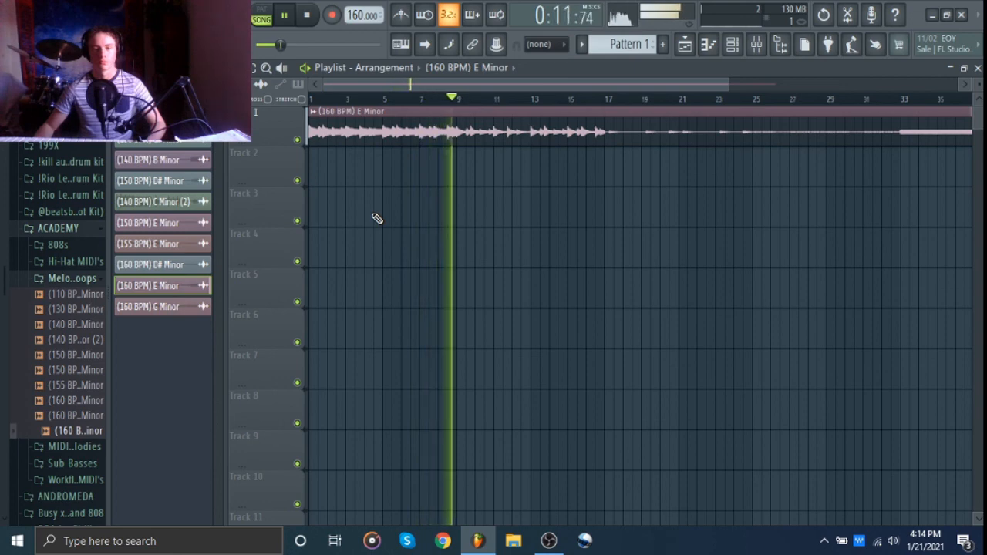
Step: Swap the (160 BPM) E Minor clip on track 1 for the (160 BPM) G Minor loop, audition it and clear the track
{"action": "key", "text": "space"}
{"action": "right_click", "coordinate": [407, 133]}
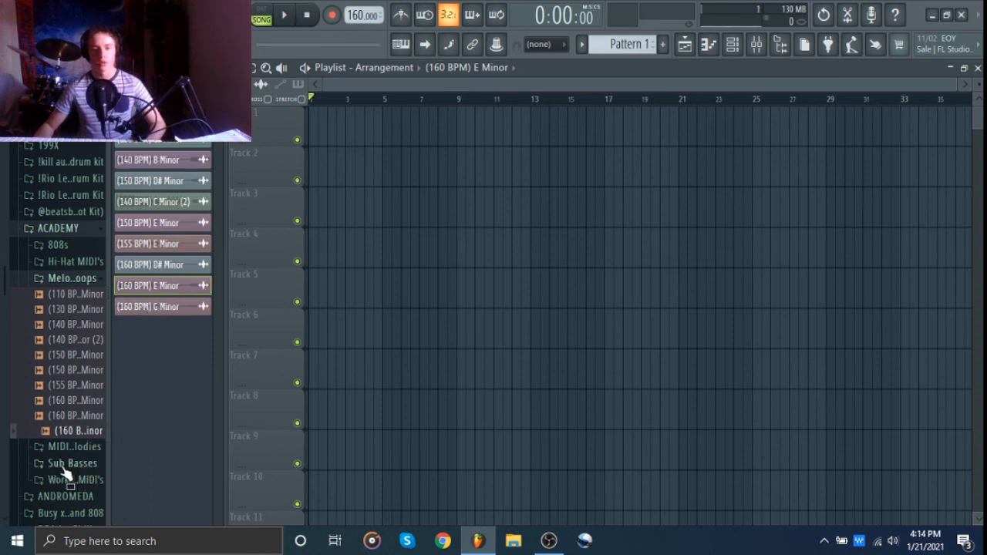
{"action": "left_click", "coordinate": [355, 118]}
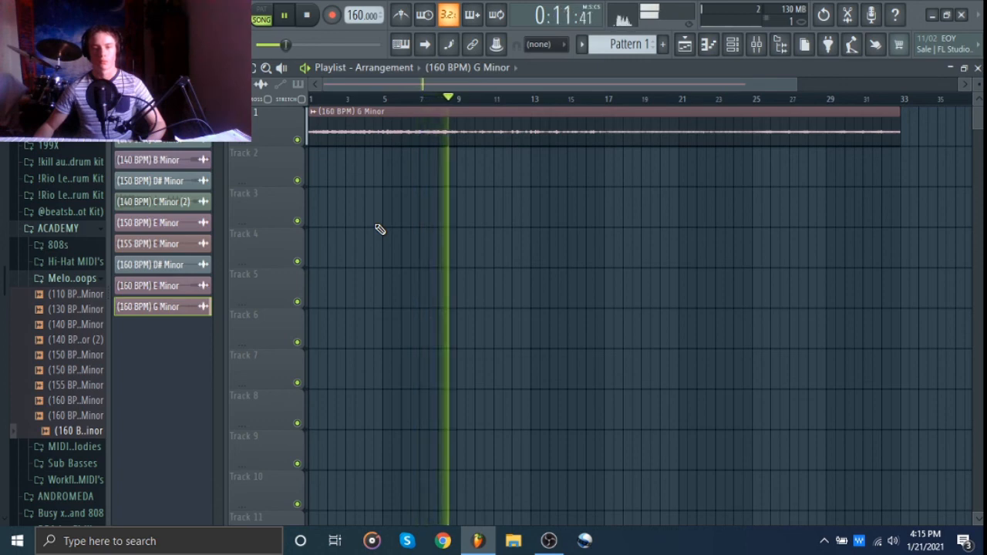
{"action": "key", "text": "space"}
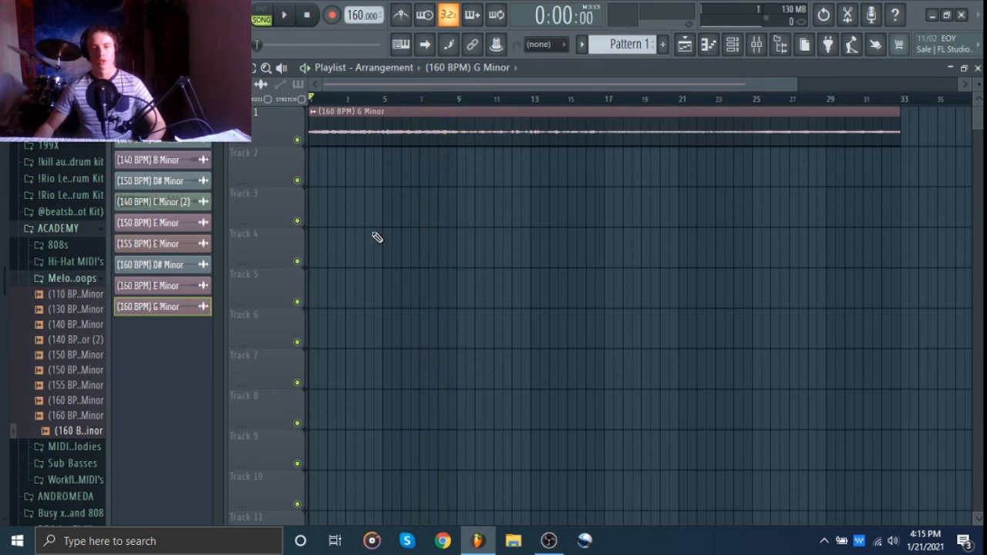
{"action": "right_click", "coordinate": [404, 126]}
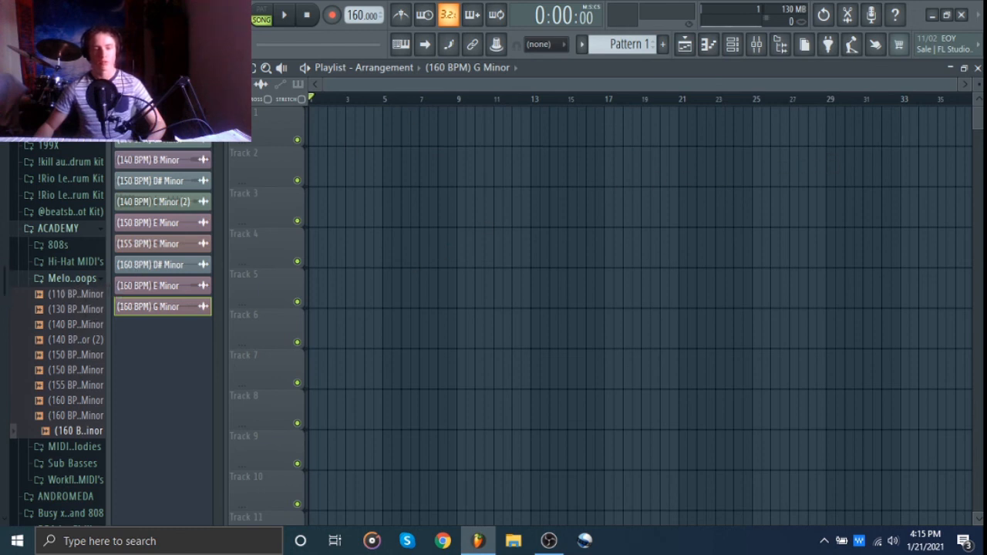
Step: Try selecting all the audio clips in the picker and collapse the Melody Loops folder of the ACADEMY pack
{"action": "key", "text": "ctrl+a"}
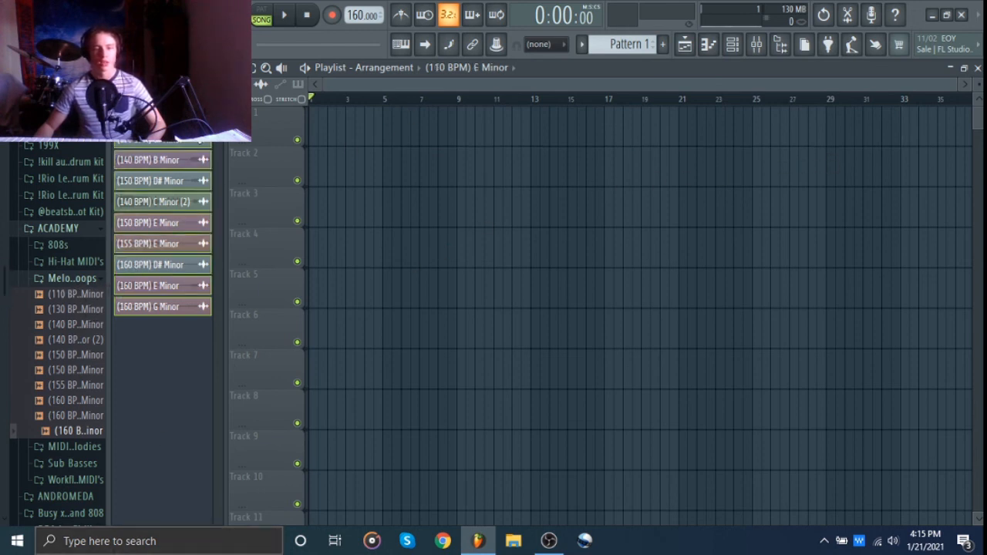
{"action": "left_click", "coordinate": [162, 118]}
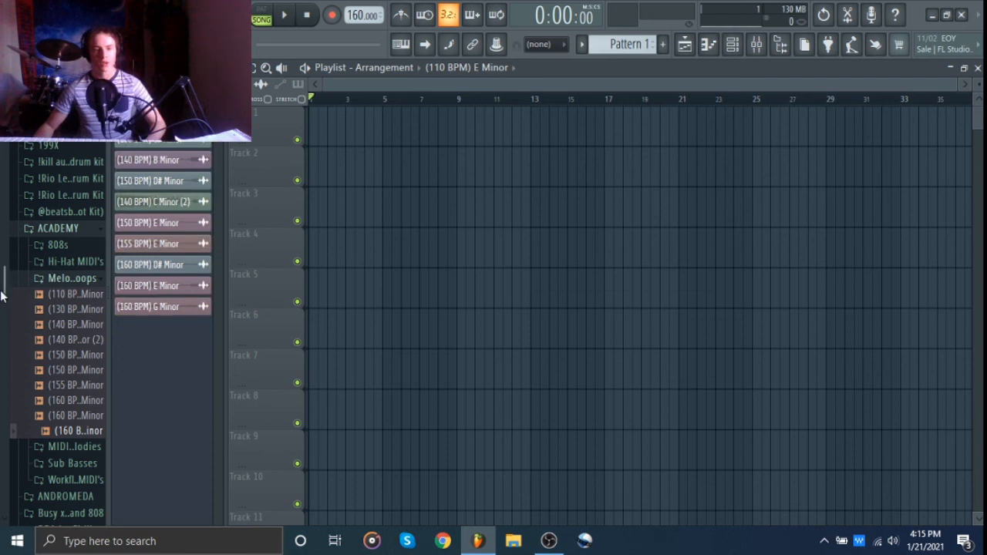
{"action": "left_click", "coordinate": [45, 282]}
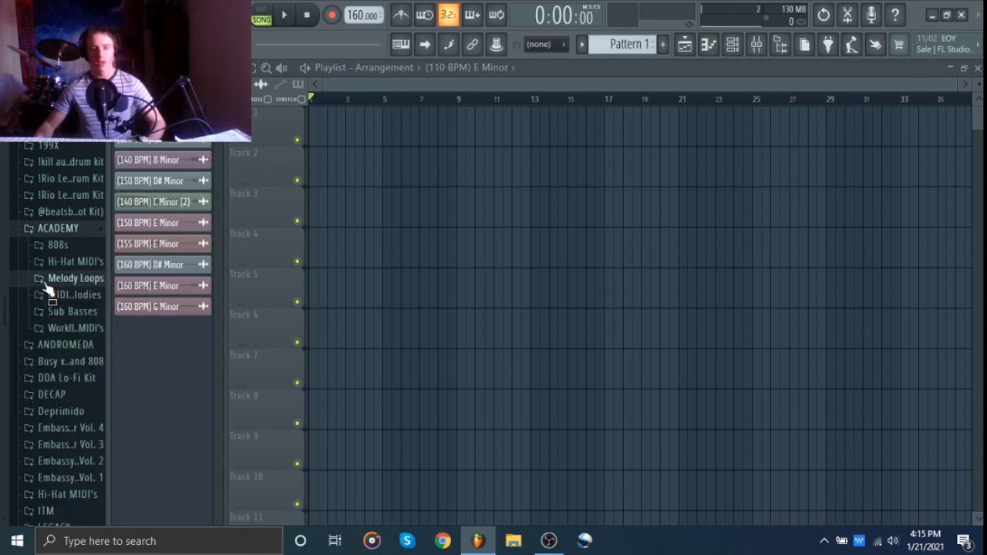